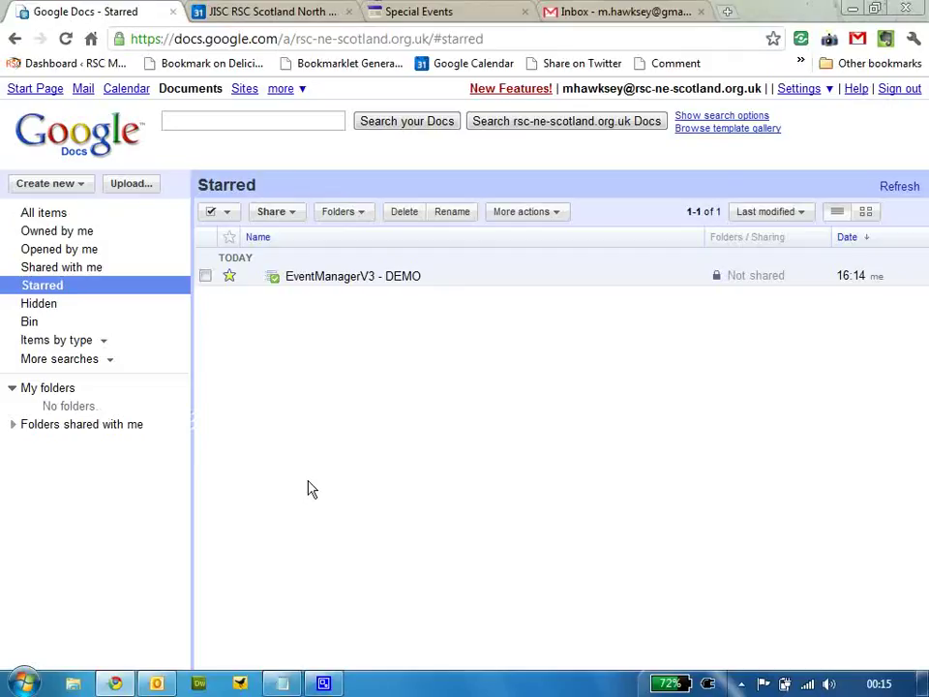
# Open EventManagerV3 - DEMO from the Starred list and close its Welcome popup
pyautogui.click(317, 279)
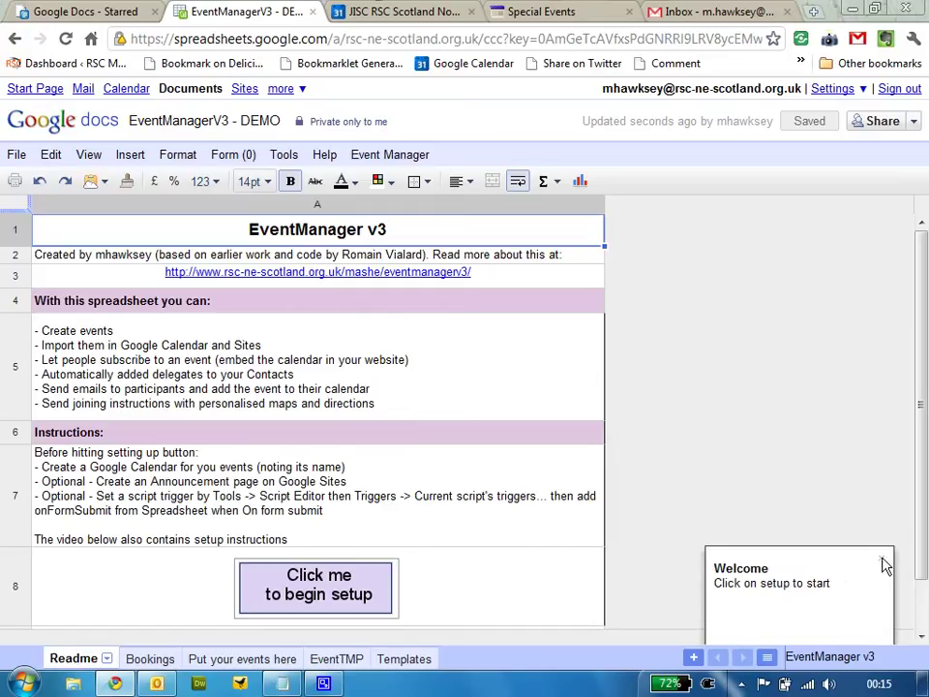
pyautogui.click(882, 559)
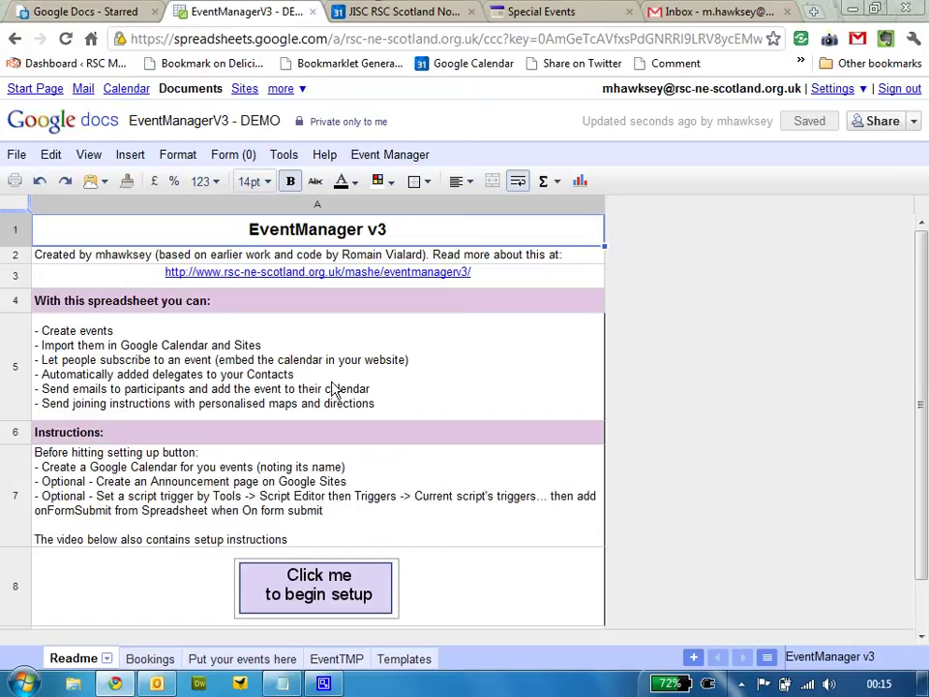
# Create a shared, public Google Calendar named Events and confirm making it public
pyautogui.click(423, 11)
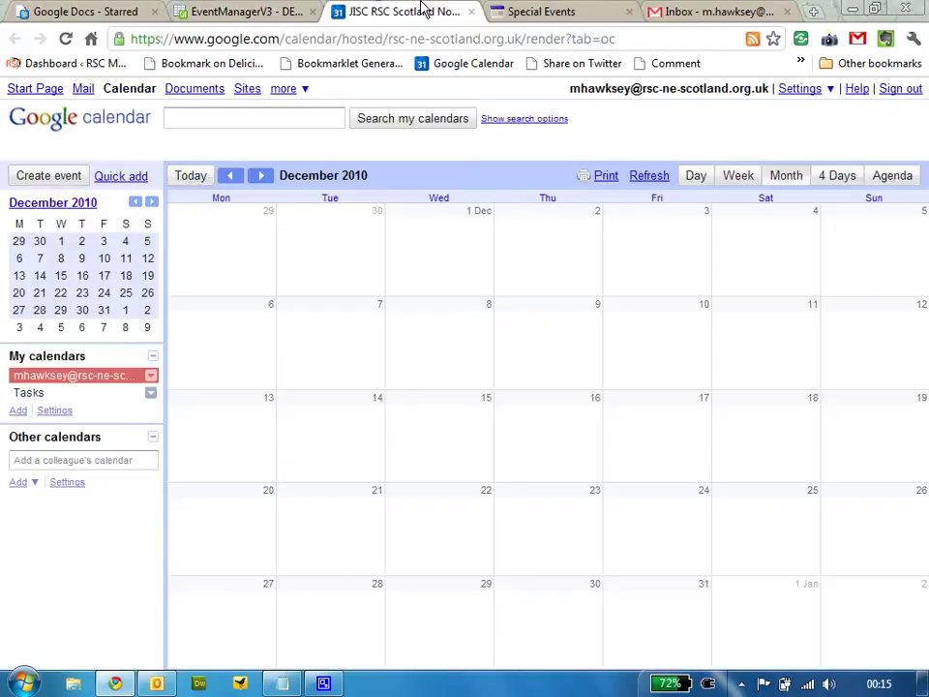
pyautogui.click(18, 410)
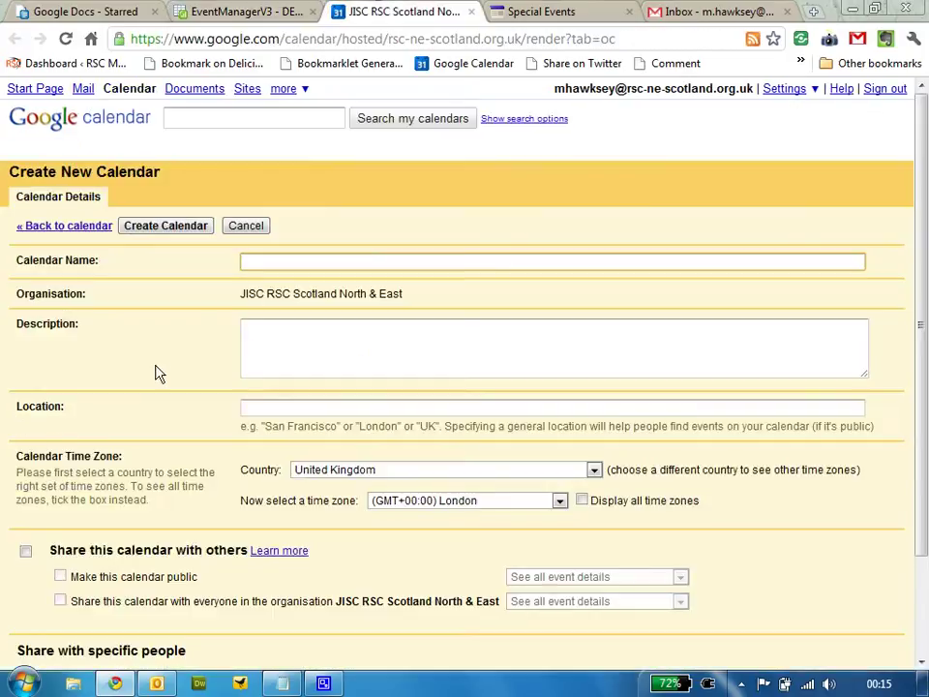
pyautogui.write('Events')
pyautogui.scroll(-3, 154, 399)
pyautogui.click(25, 428)
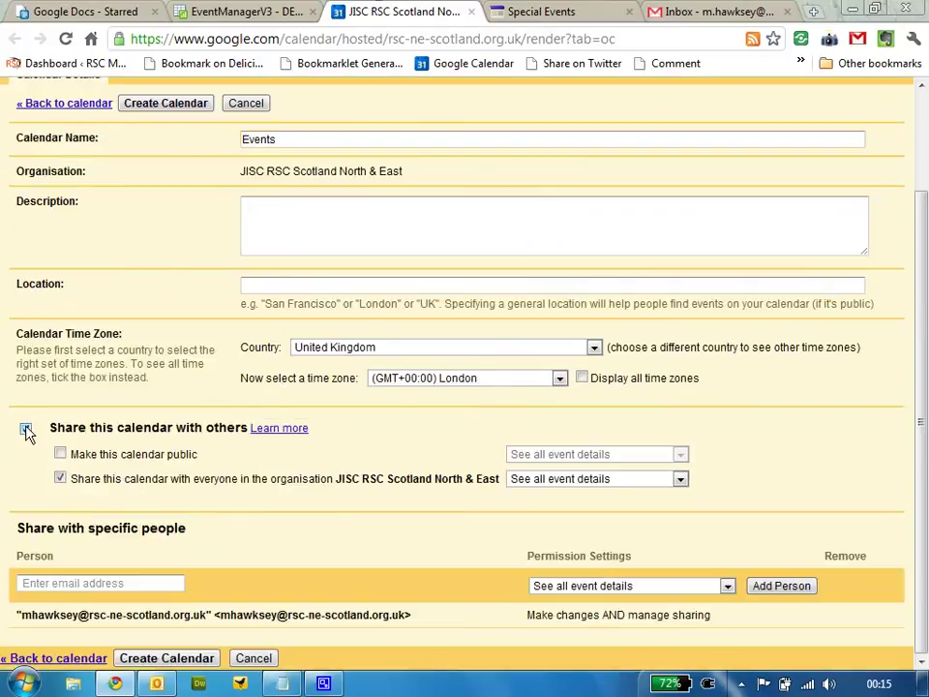
pyautogui.click(60, 453)
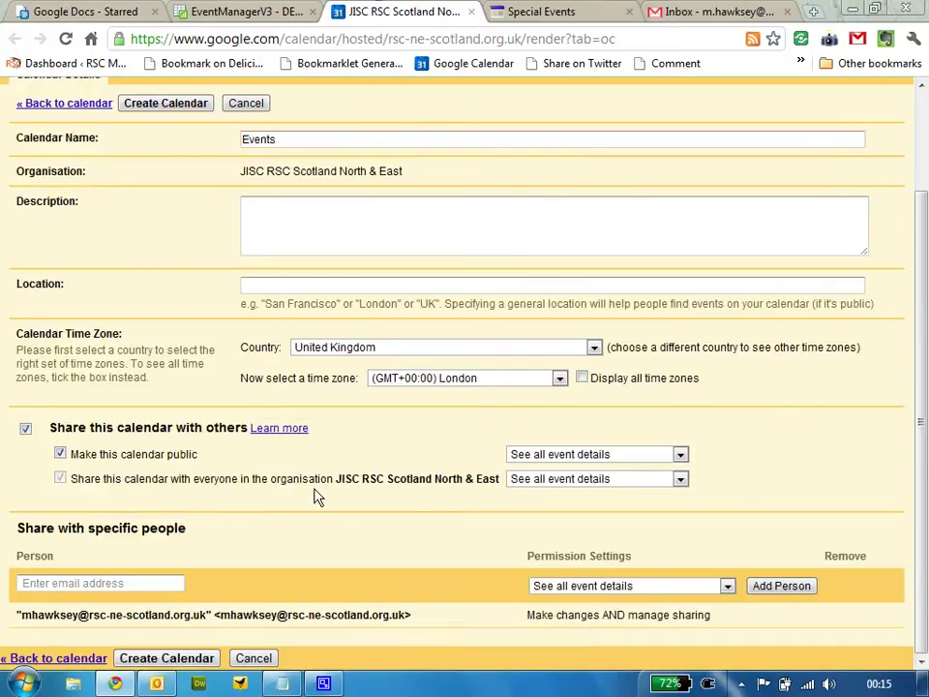
pyautogui.scroll(3, 316, 494)
pyautogui.click(167, 225)
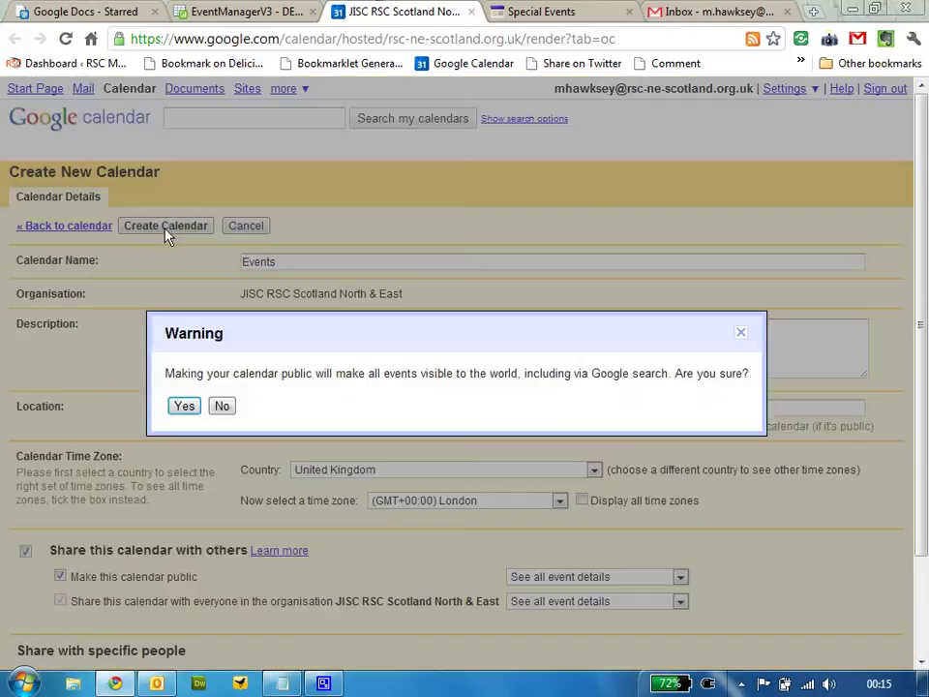
pyautogui.click(184, 405)
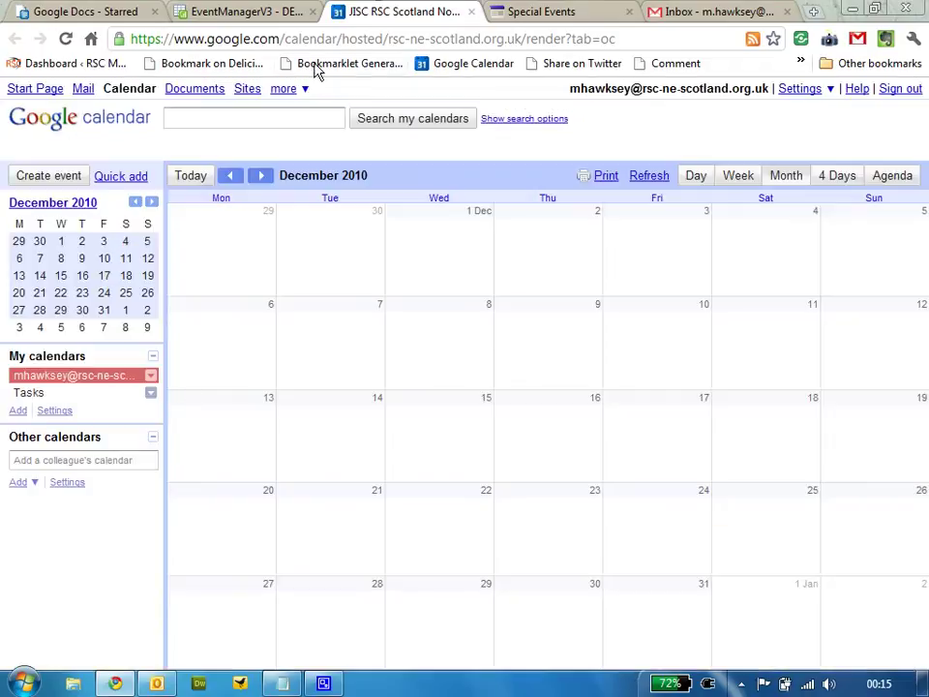
pyautogui.click(540, 10)
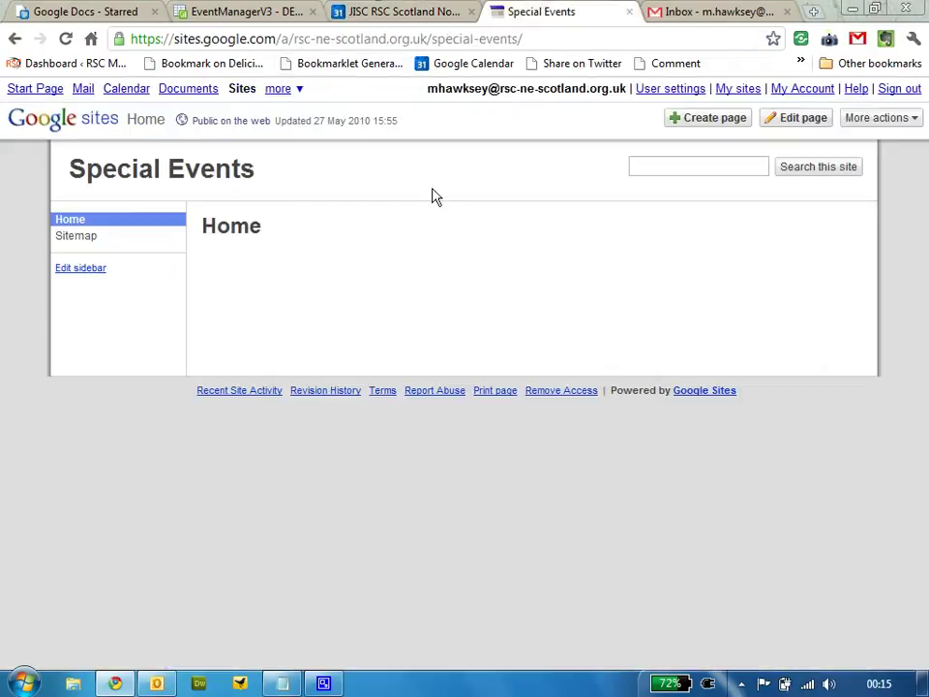
# Add an Announcements page named Events to the Special Events site and copy its URL
pyautogui.click(706, 120)
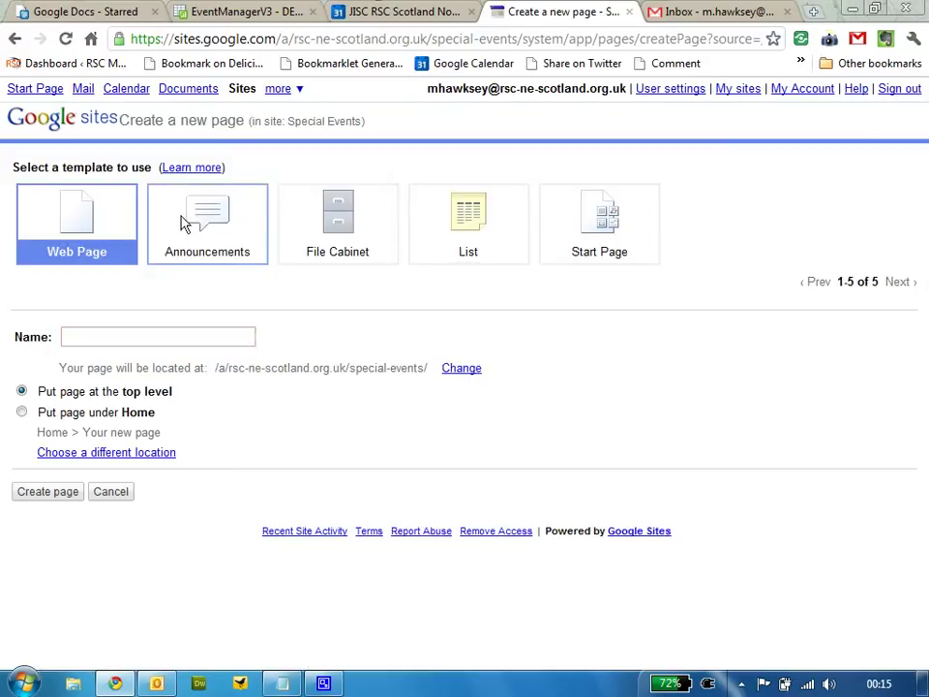
pyautogui.click(187, 222)
pyautogui.click(172, 335)
pyautogui.write('E')
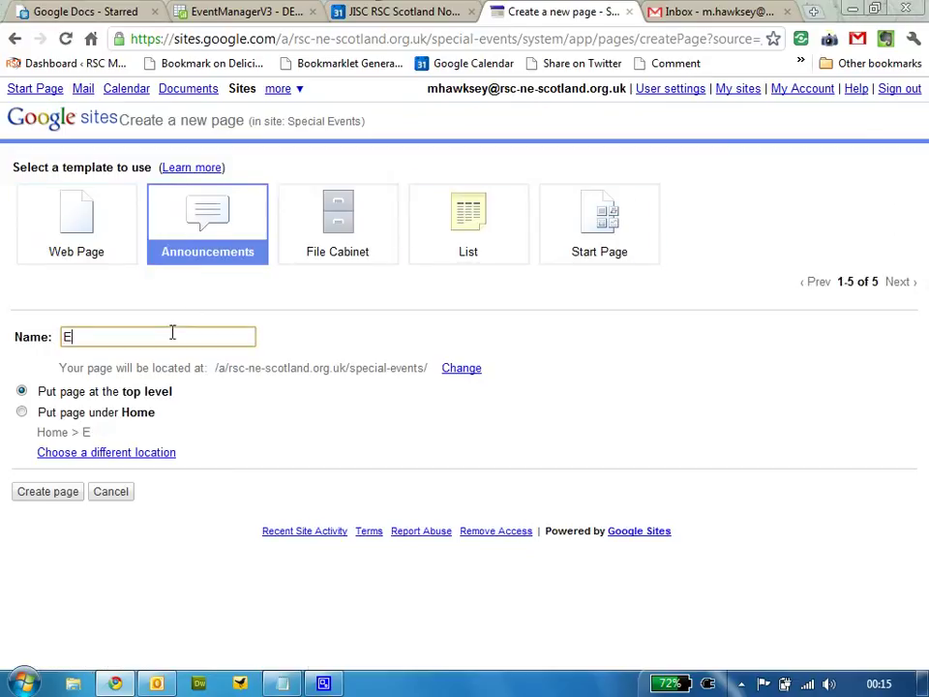
pyautogui.write('vents')
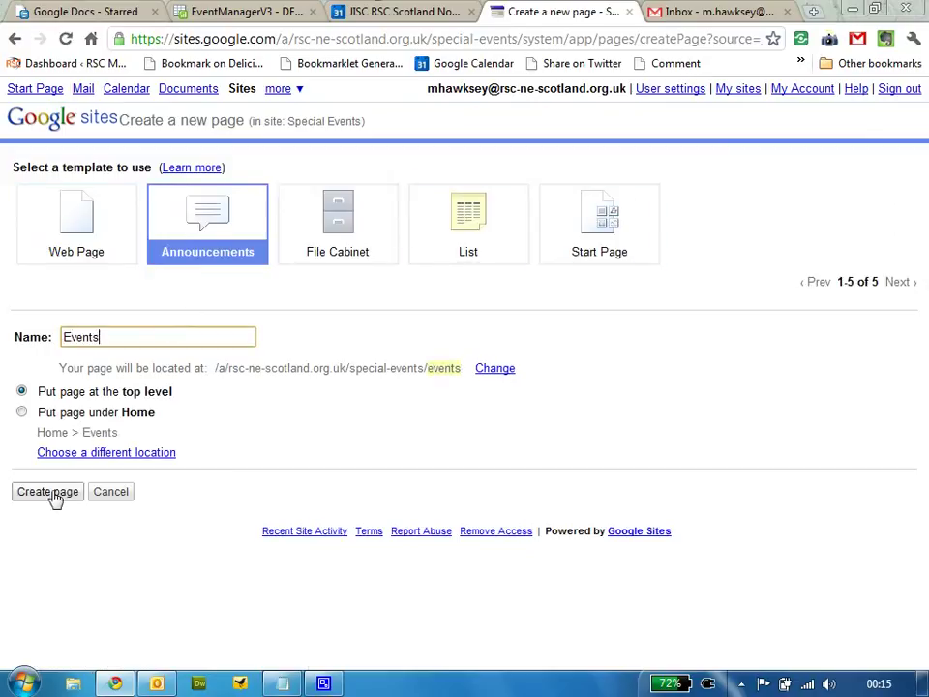
pyautogui.click(51, 493)
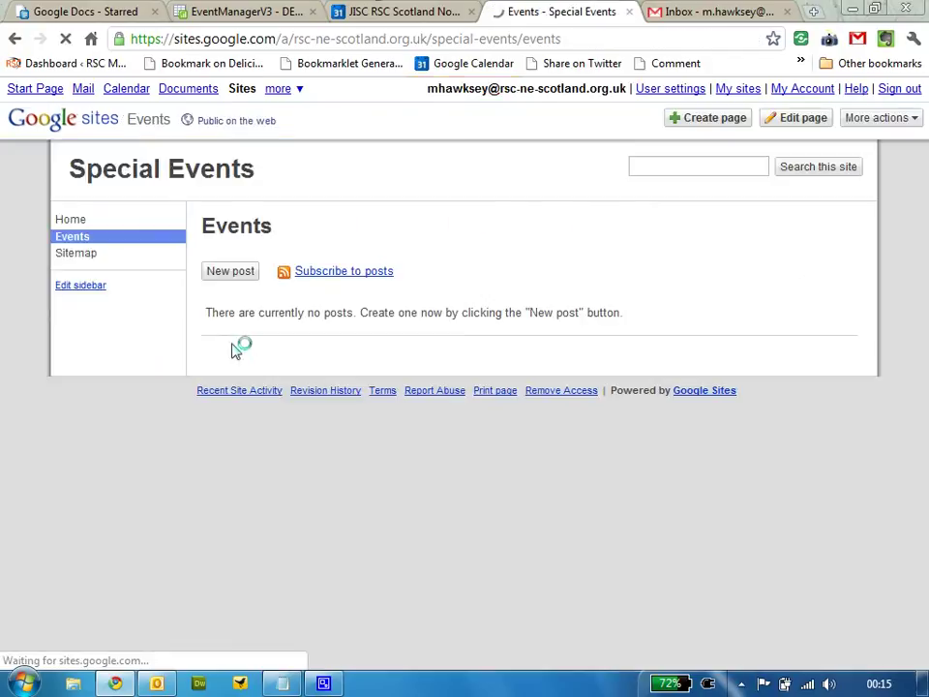
pyautogui.click(284, 39)
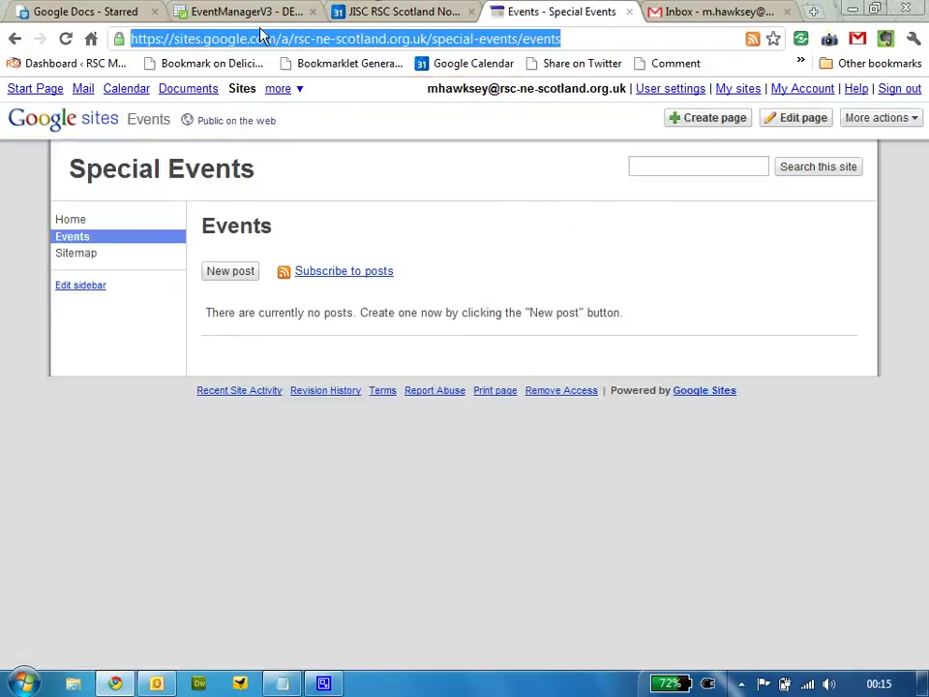
pyautogui.click(245, 17)
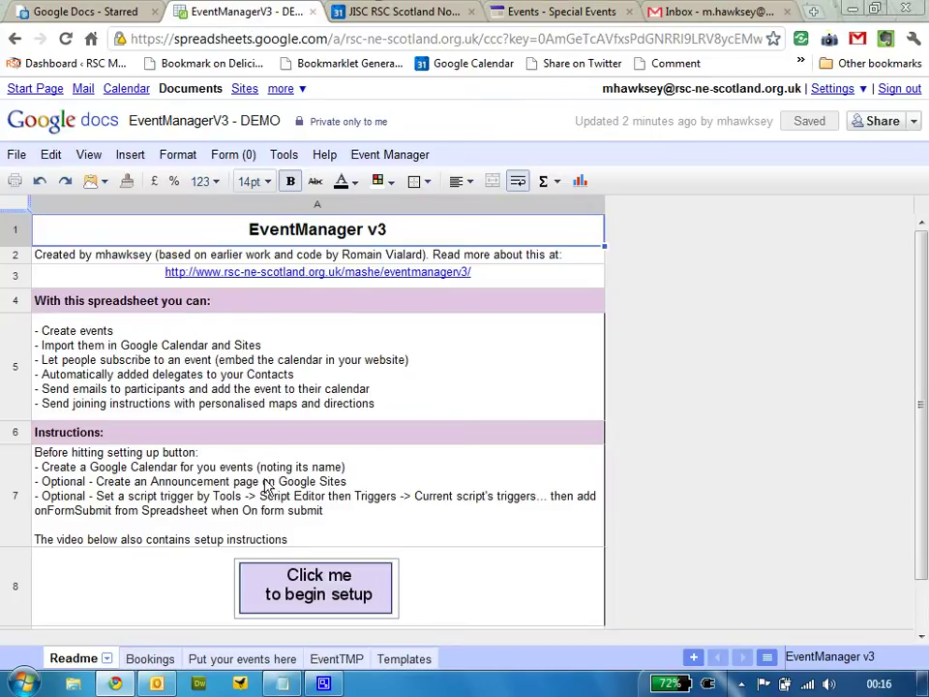
# In the script editor, add an onFormSubmit trigger set to From spreadsheet, On form submit
pyautogui.click(284, 153)
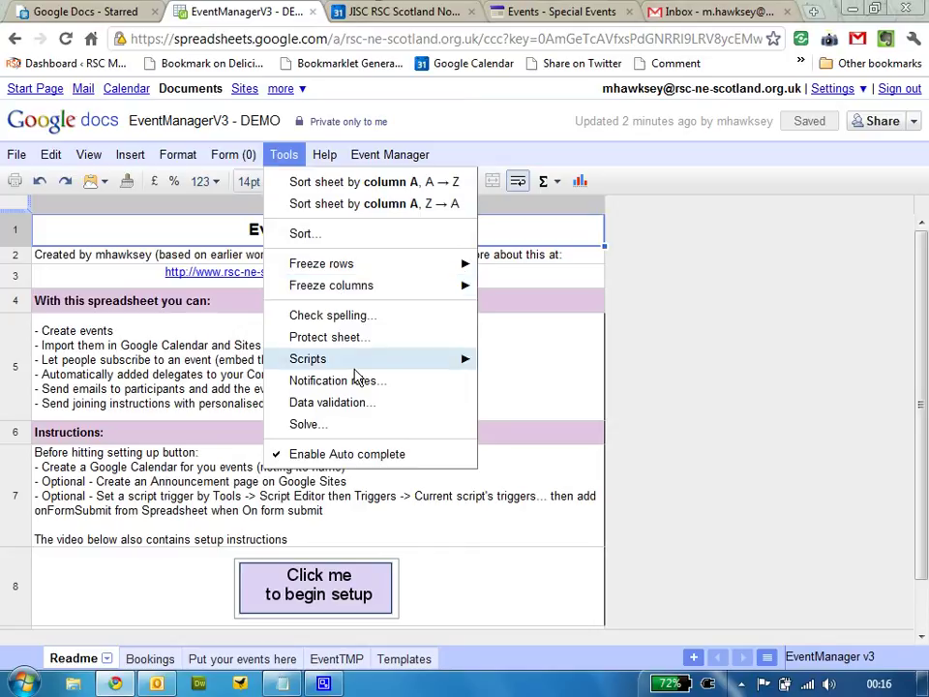
pyautogui.moveTo(445, 362)
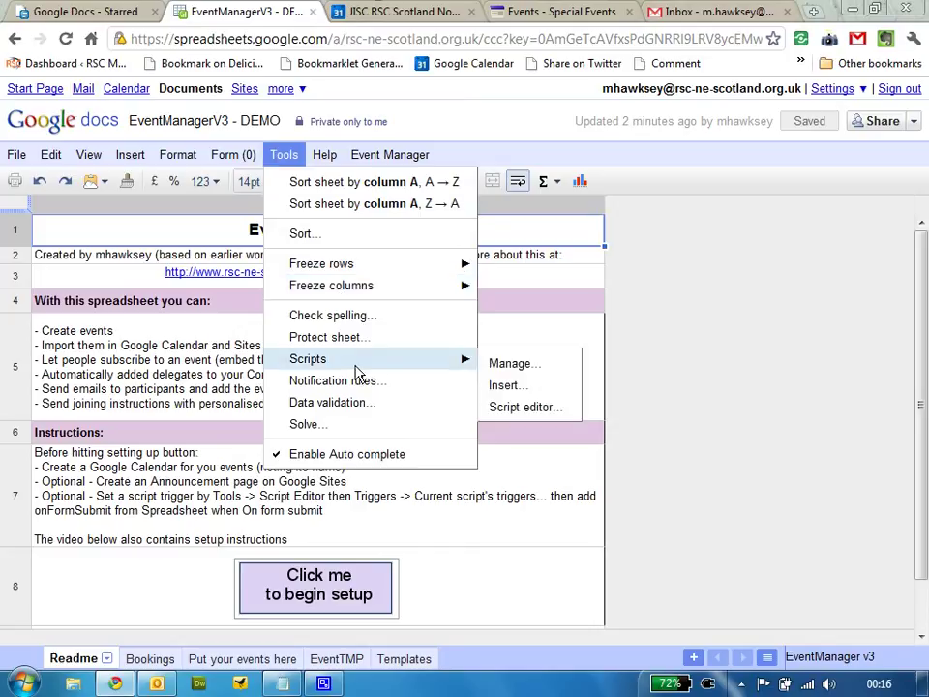
pyautogui.click(519, 407)
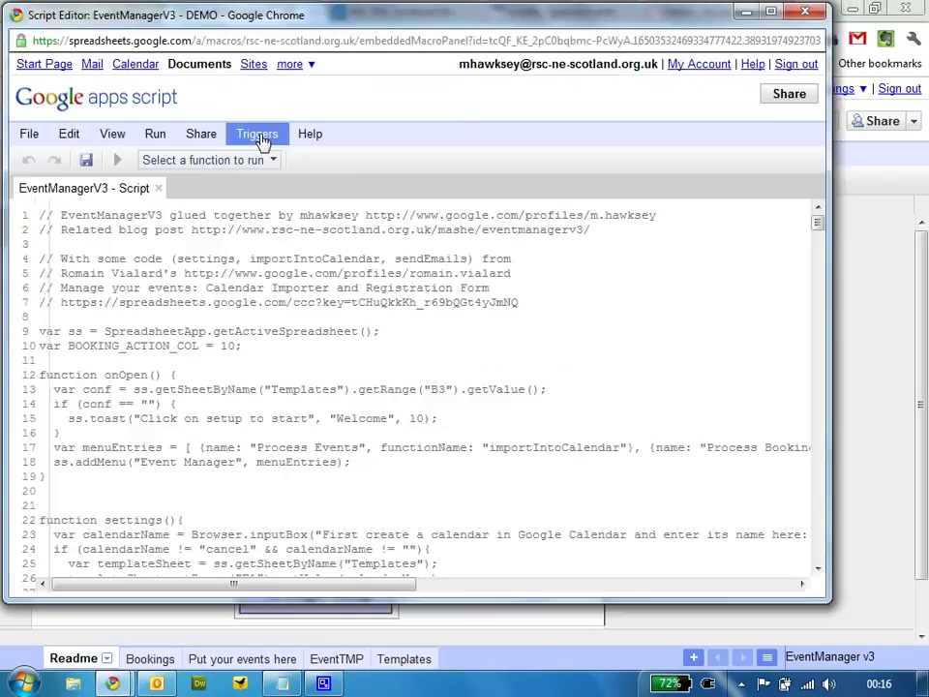
pyautogui.click(260, 138)
pyautogui.click(261, 158)
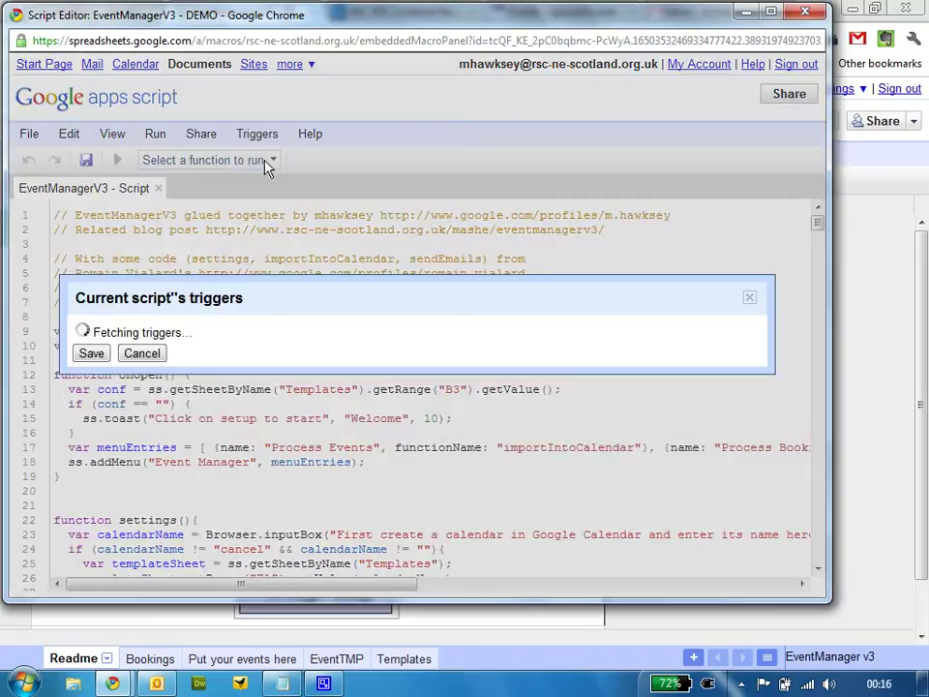
pyautogui.click(184, 322)
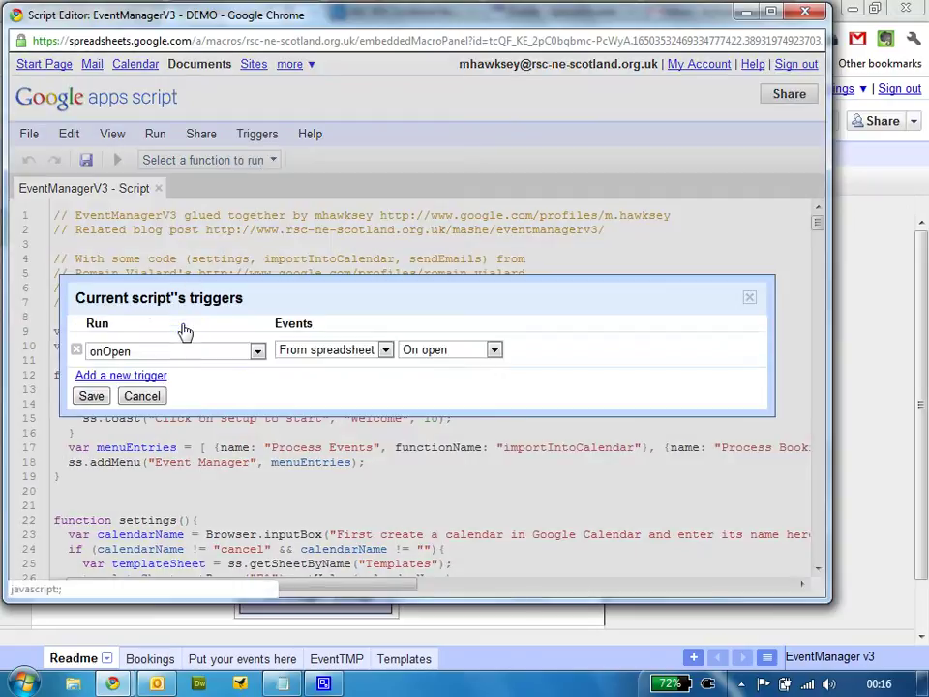
pyautogui.click(171, 355)
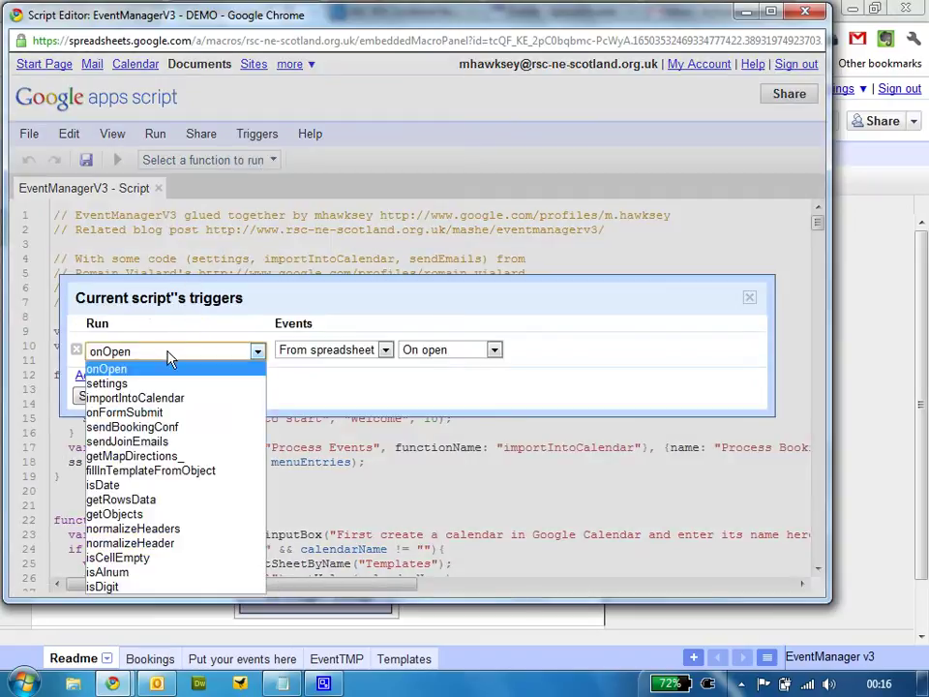
pyautogui.click(141, 417)
pyautogui.click(494, 350)
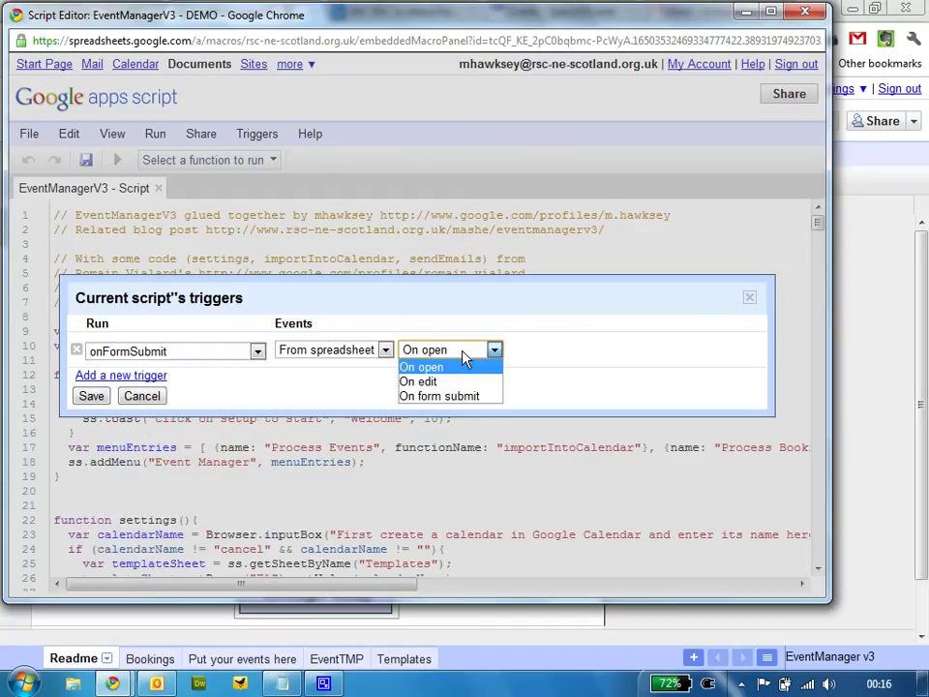
pyautogui.click(460, 394)
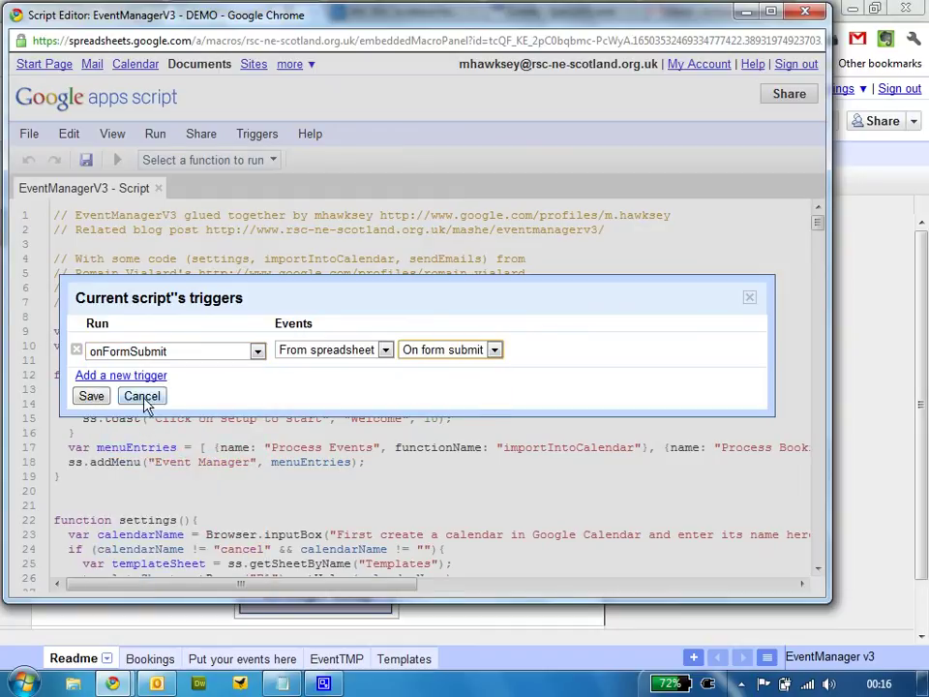
pyautogui.click(97, 398)
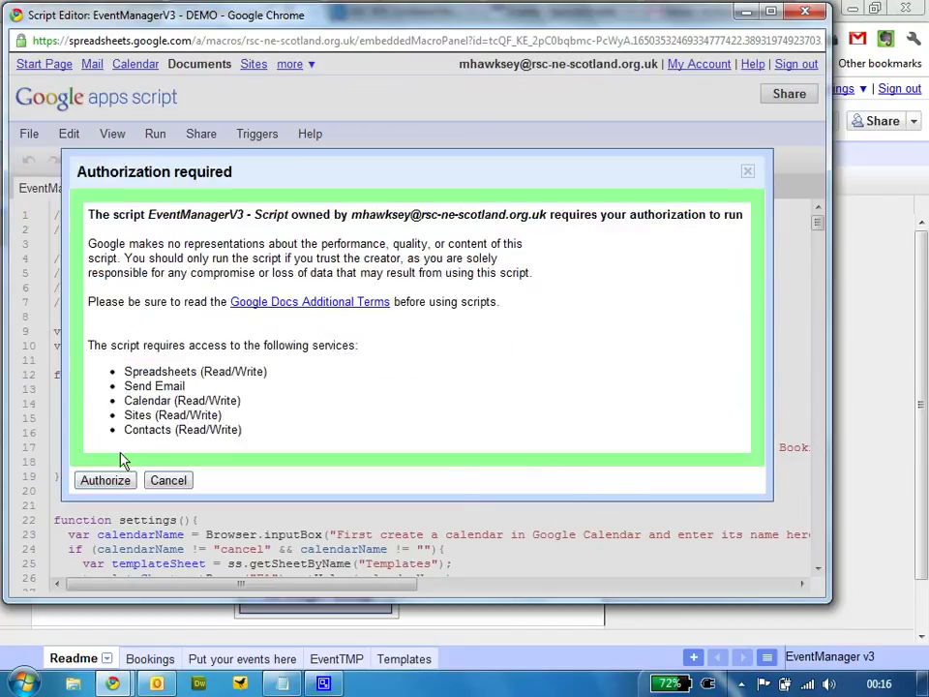
# Authorise the script's access to Sites, Calendar and Contacts, then close the editor
pyautogui.click(112, 482)
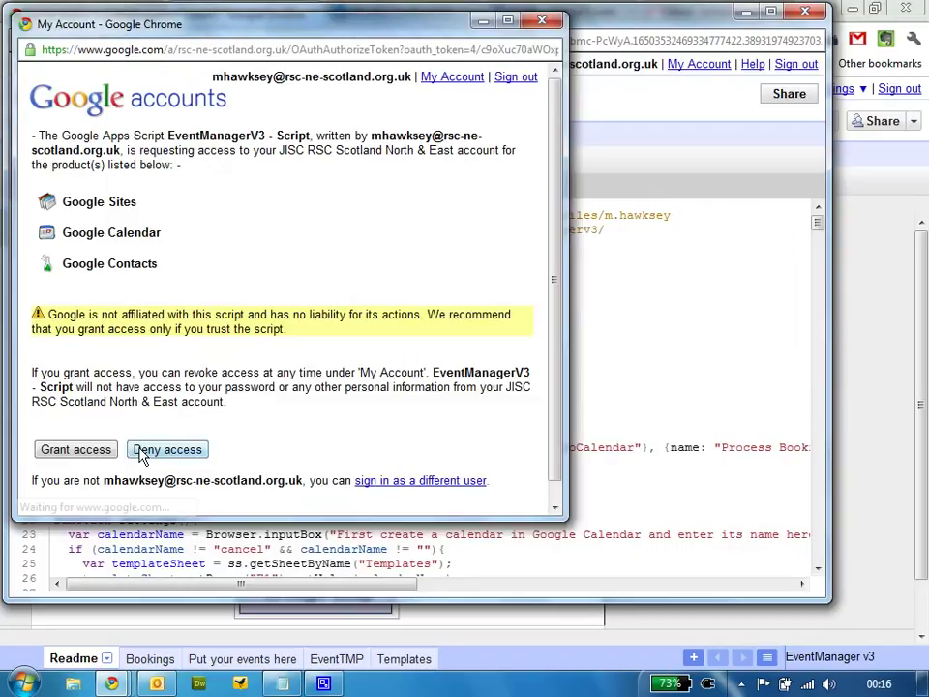
pyautogui.click(77, 450)
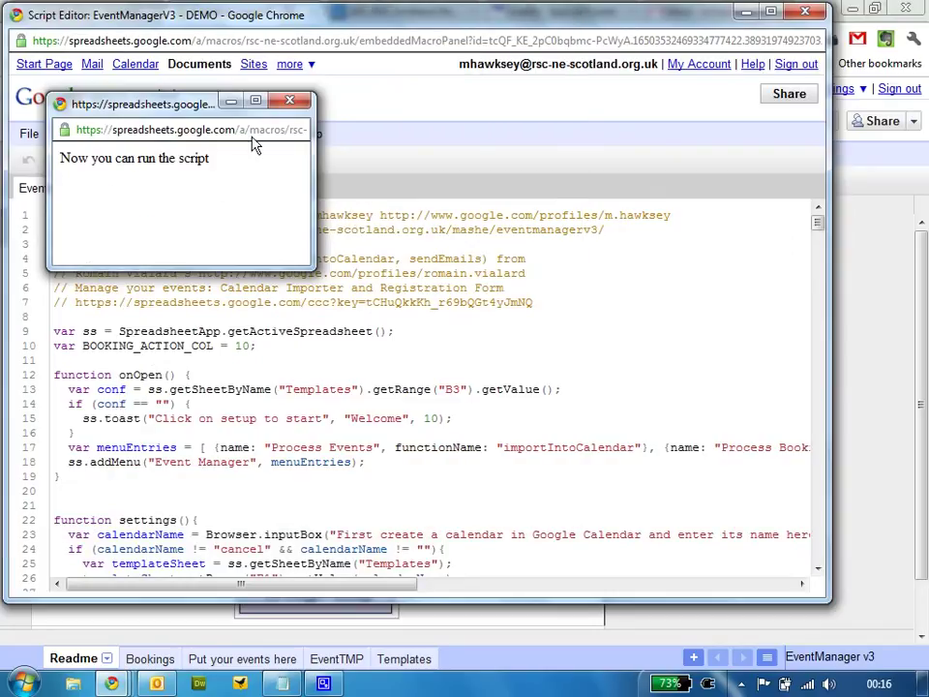
pyautogui.click(289, 104)
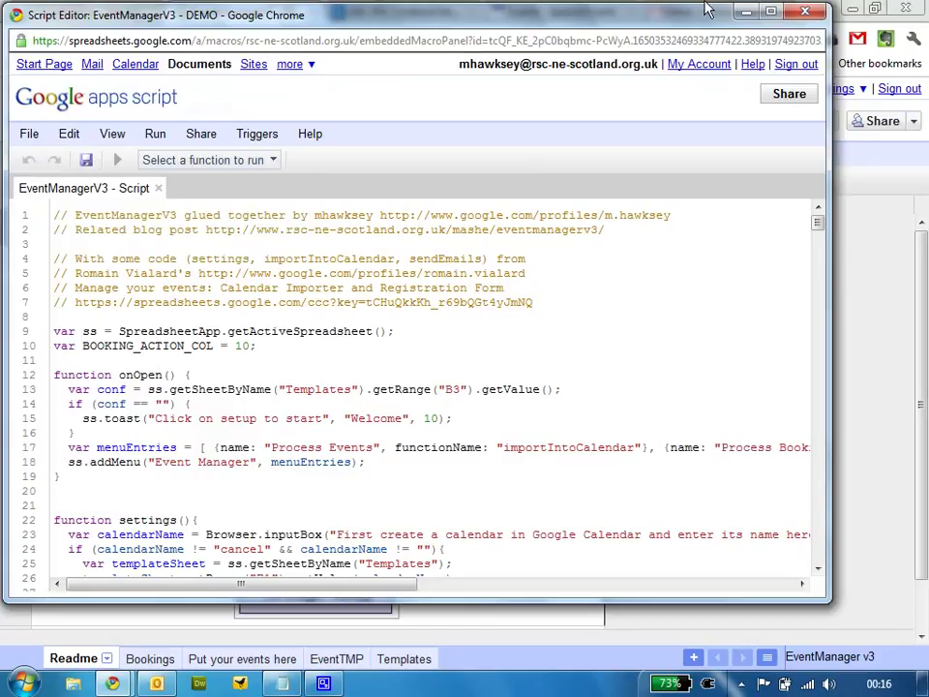
pyautogui.click(815, 17)
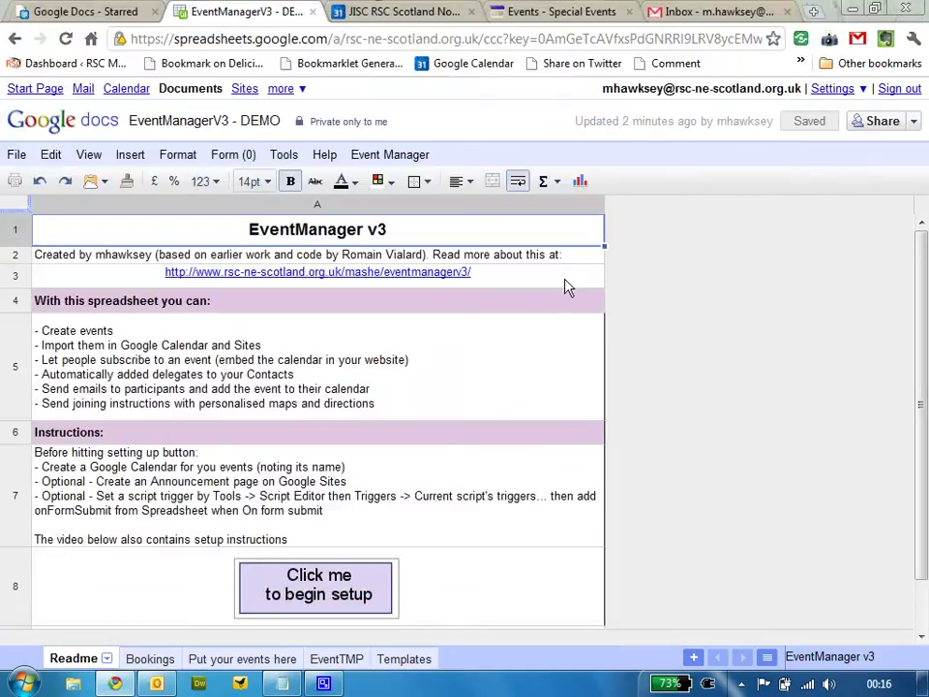
# Run the EventManager setup with calendar Events, the pasted Events page URL and the admin email
pyautogui.click(332, 581)
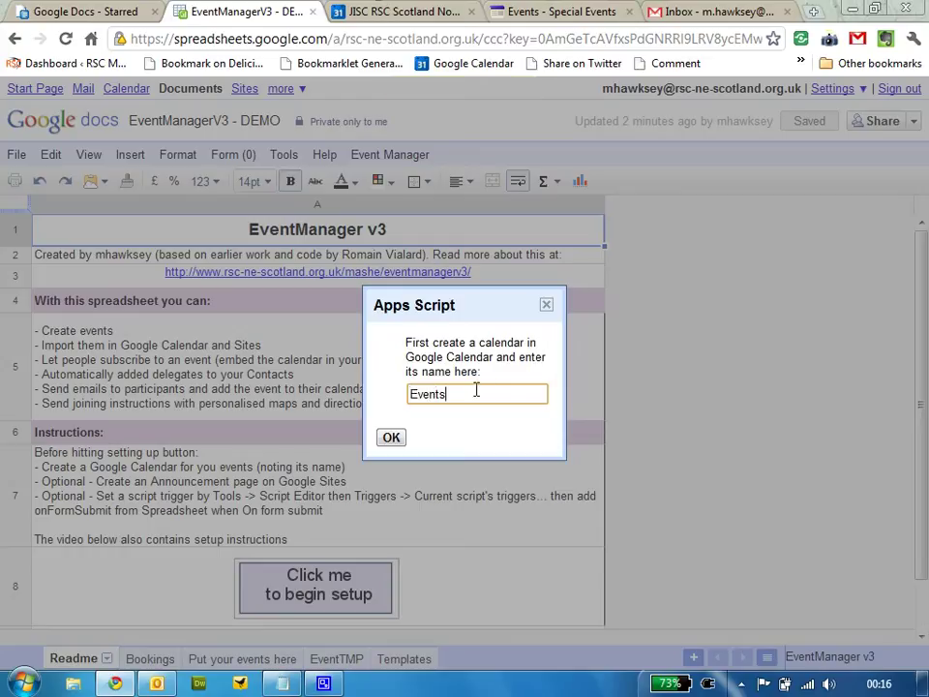
pyautogui.click(387, 438)
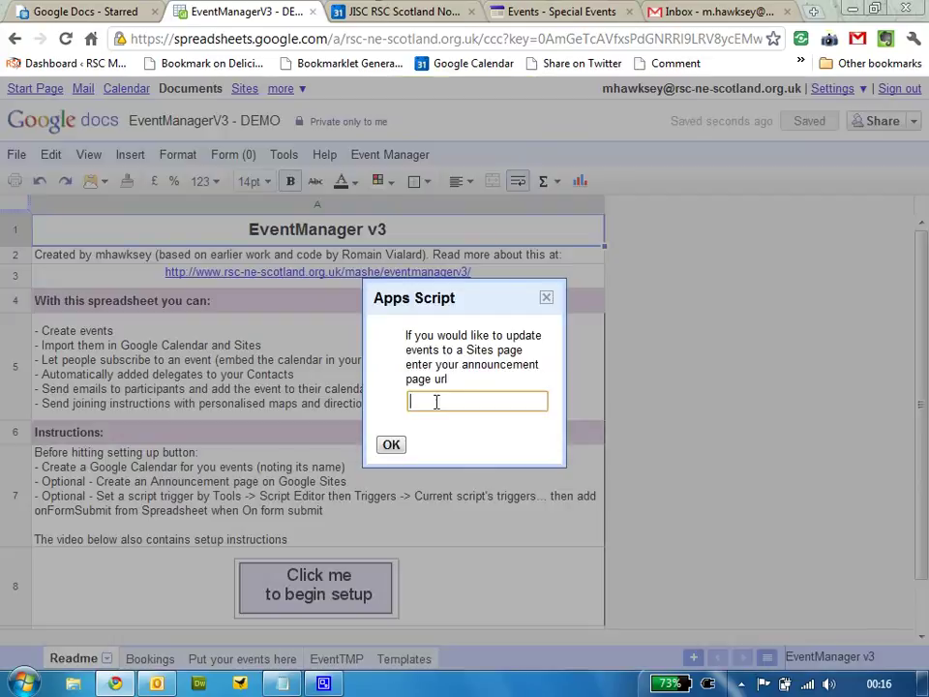
pyautogui.hotkey('ctrl', 'v')
pyautogui.click(391, 445)
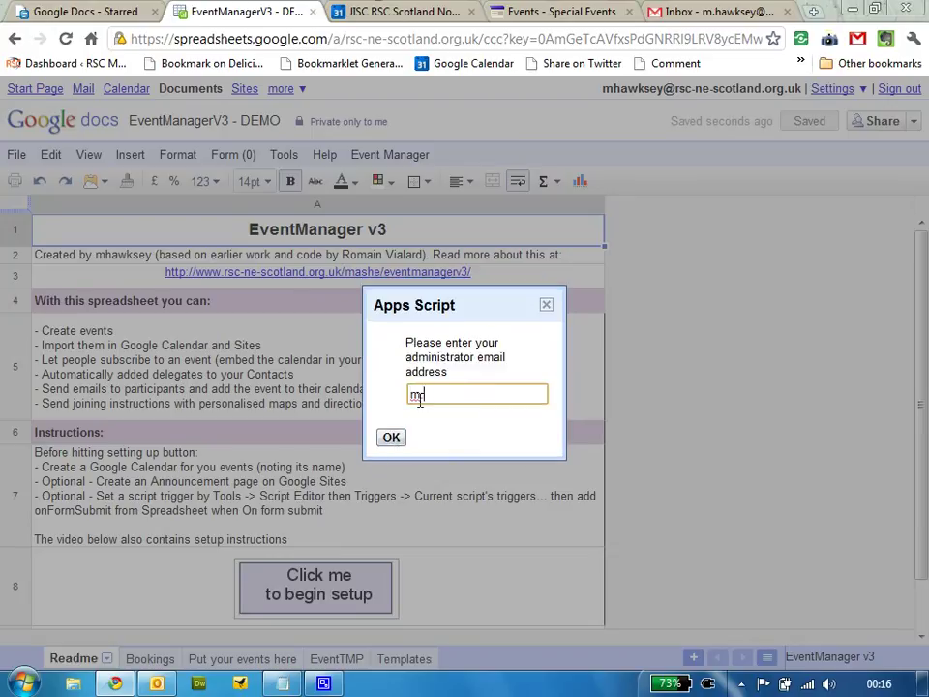
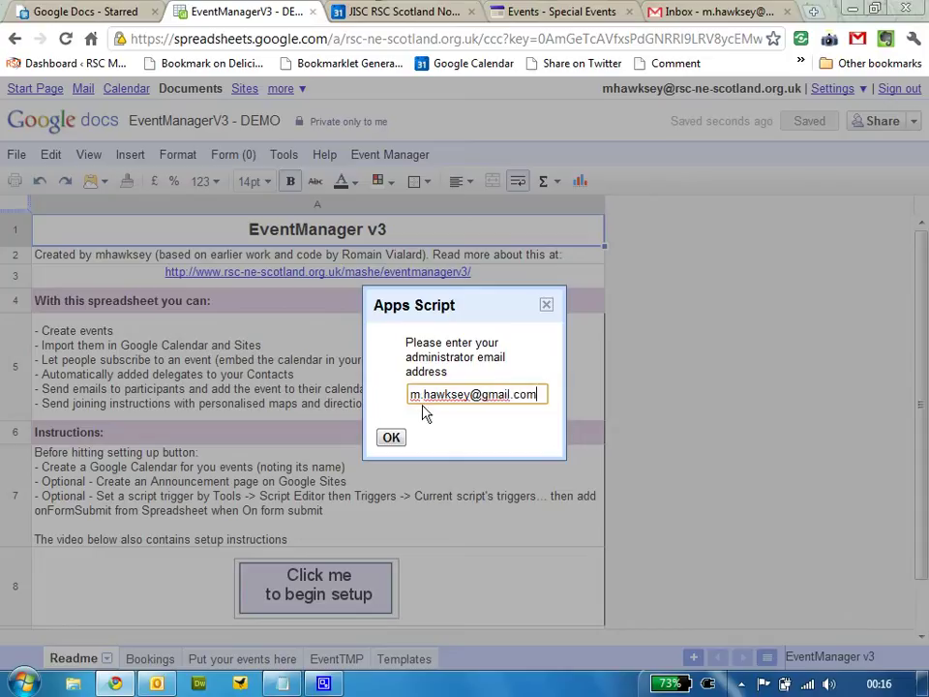
pyautogui.click(389, 439)
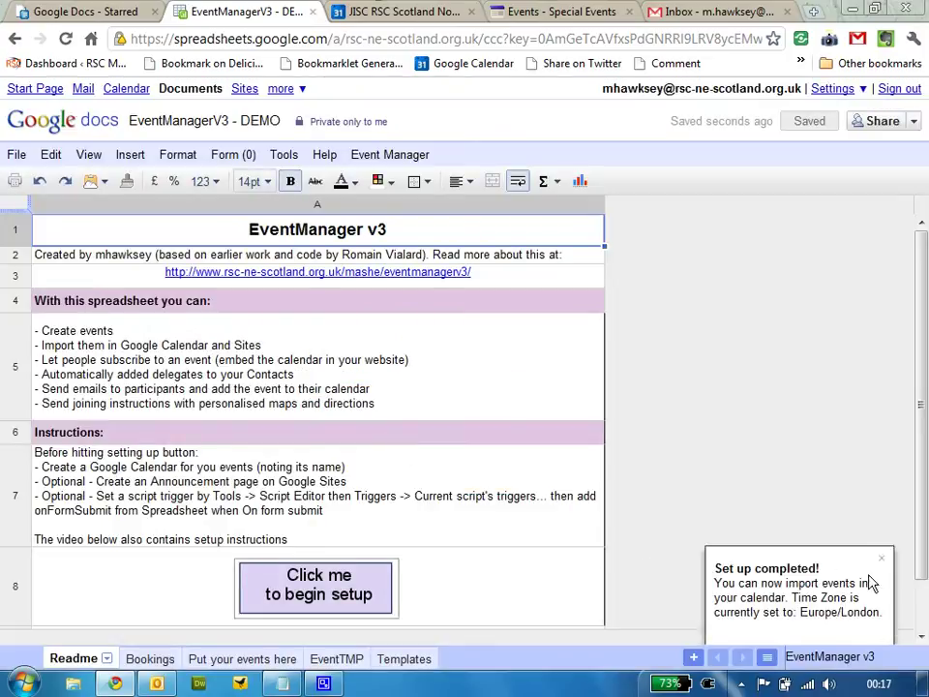
# Close the setup-completed notice, check the Templates sheet, then go to 'Put your events here'
pyautogui.click(881, 559)
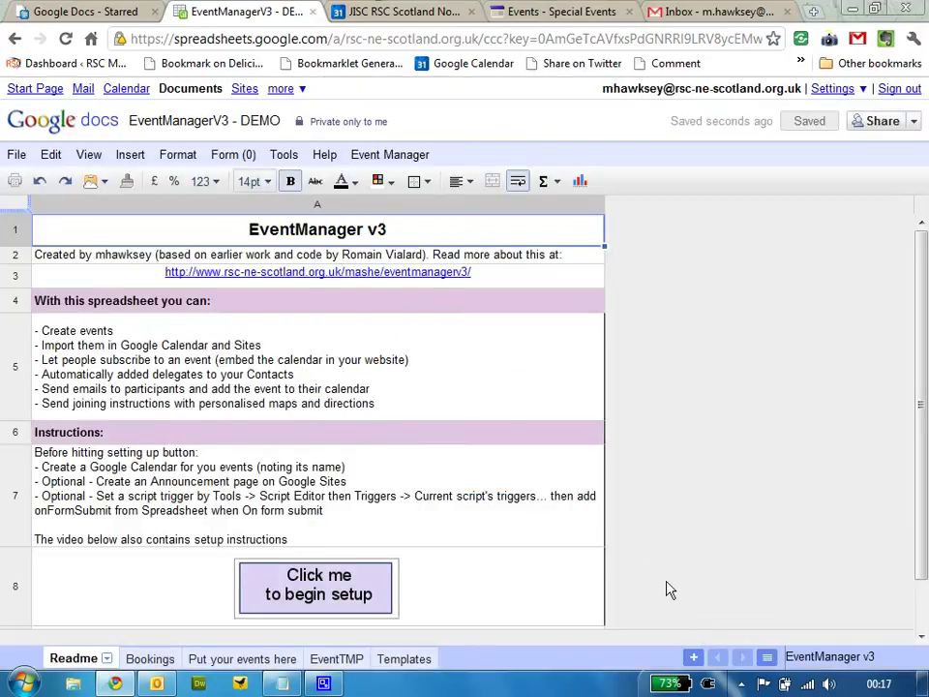
pyautogui.click(423, 661)
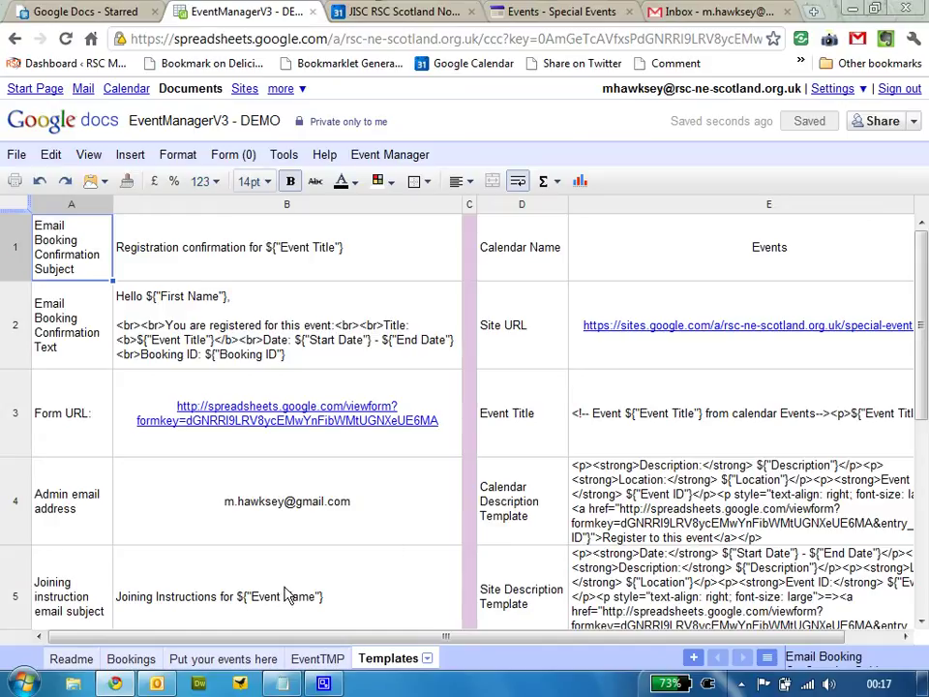
pyautogui.click(227, 659)
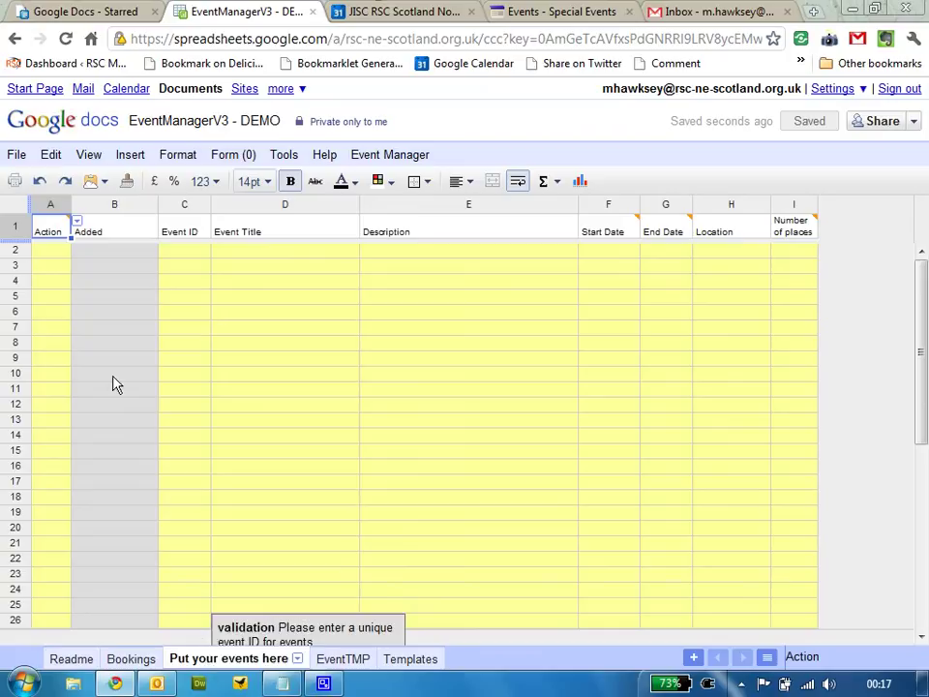
# Enter event ID JISCWF in C2 and the title JISC Winter Fayre in D2
pyautogui.click(189, 254)
pyautogui.write('-')
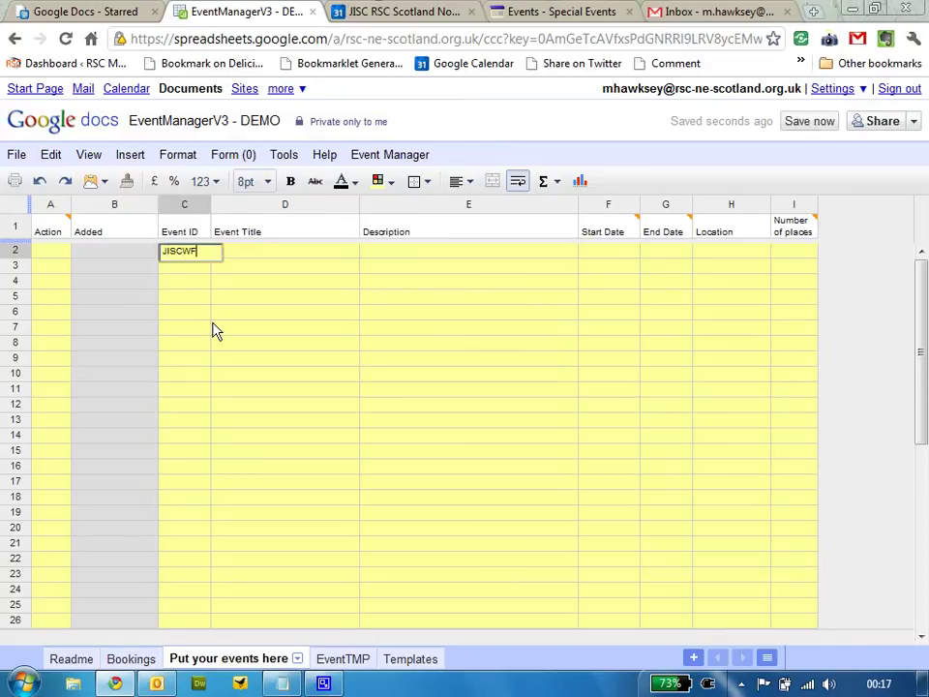
pyautogui.click(261, 254)
pyautogui.write('JISC Winter Fay')
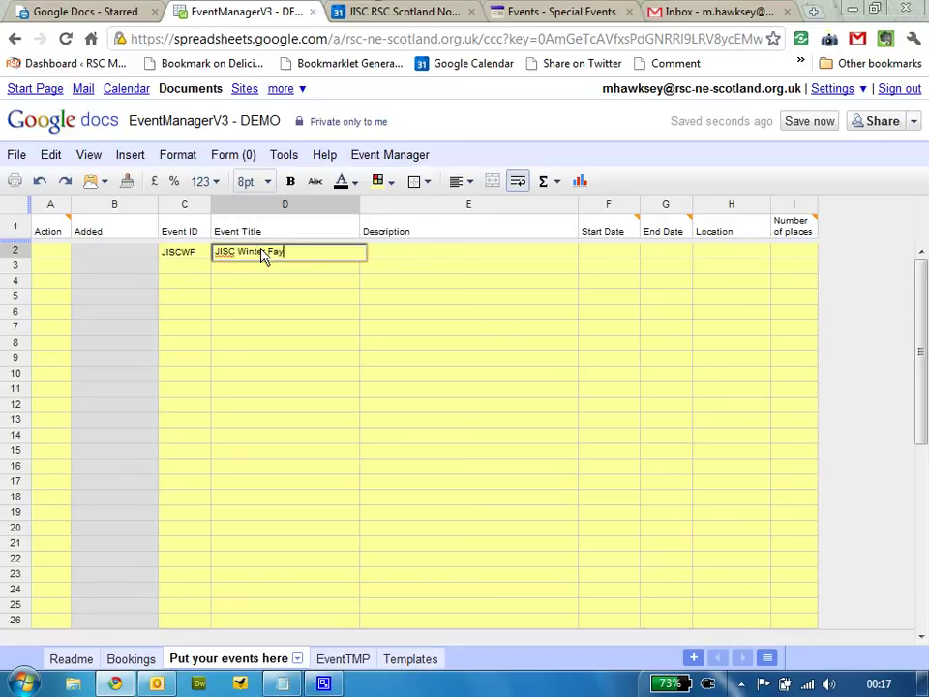
pyautogui.write('re')
pyautogui.moveTo(187, 260)
# Paste the description, 10/12/2010 times, location EH8 9AA and 150 places from Notepad into E2
pyautogui.click(281, 683)
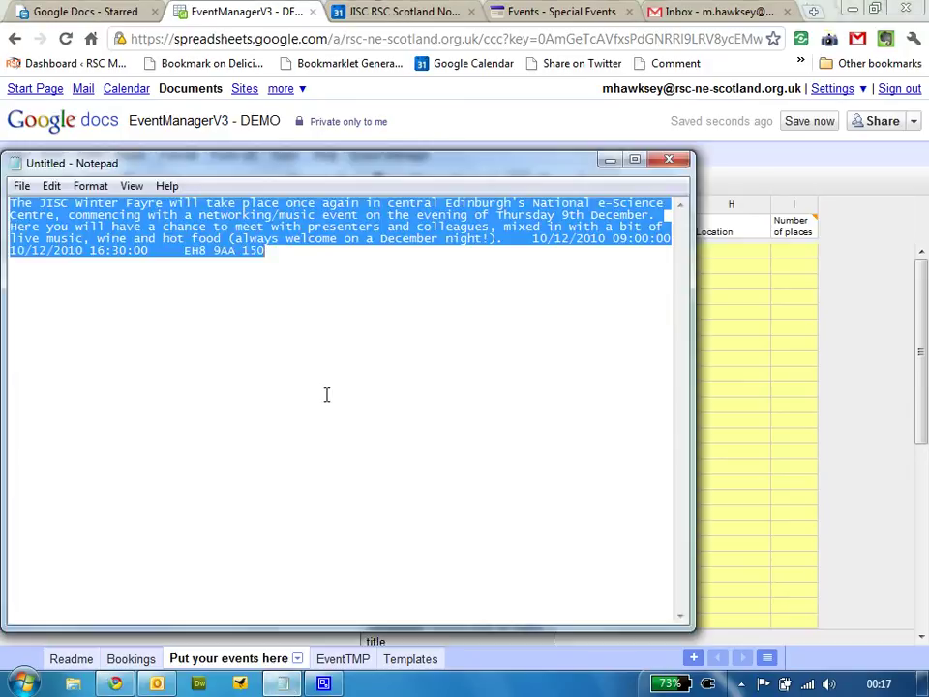
pyautogui.click(198, 10)
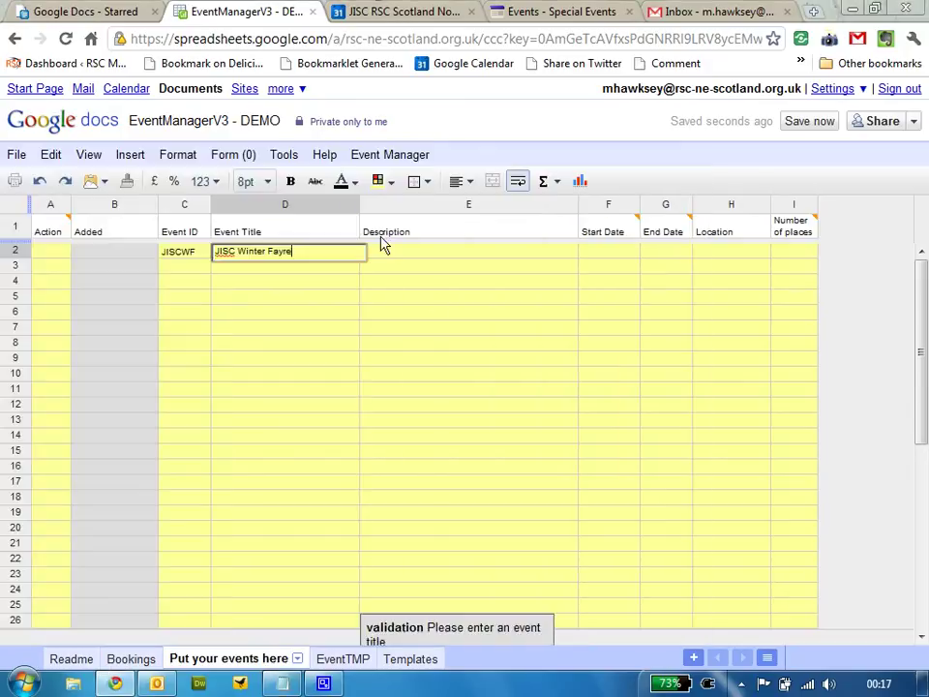
pyautogui.click(430, 265)
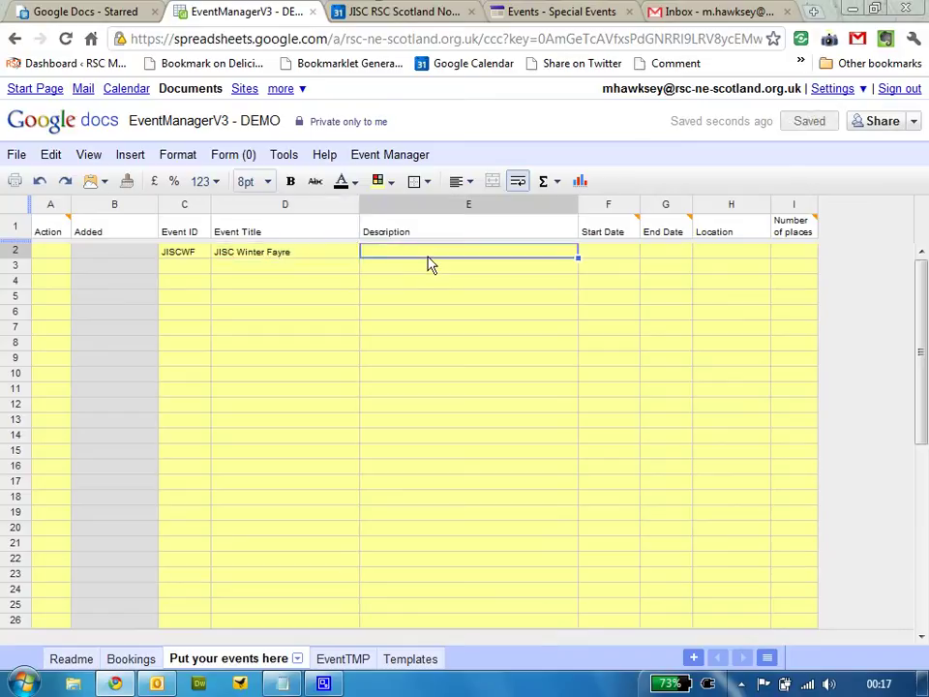
pyautogui.write("The JISC Winter Fayre will take place once again in central Edinburgh's National e-Science Centre, commencing with a networking/music event on the evening of Thursday 9th December. Here you will have a chance to meet with presenters and colleagues, mixed in with a bit of live music, wine and hot food (always welcome on a December night!).\t10/12/2010 09:00:00\t10/12/2010 16:30:00\tEH8 9AA\t150")
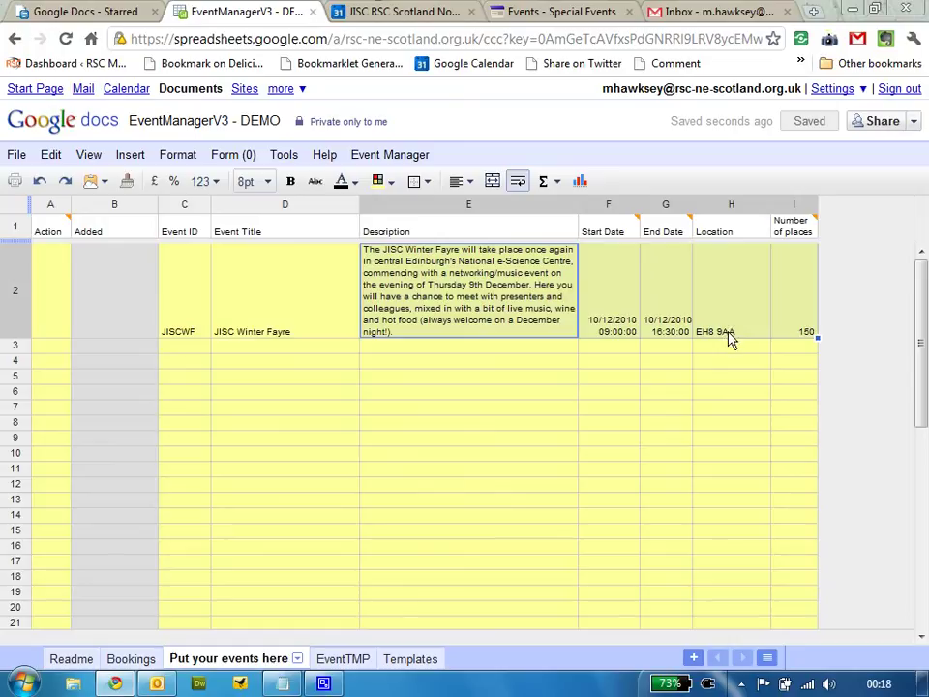
pyautogui.moveTo(738, 355)
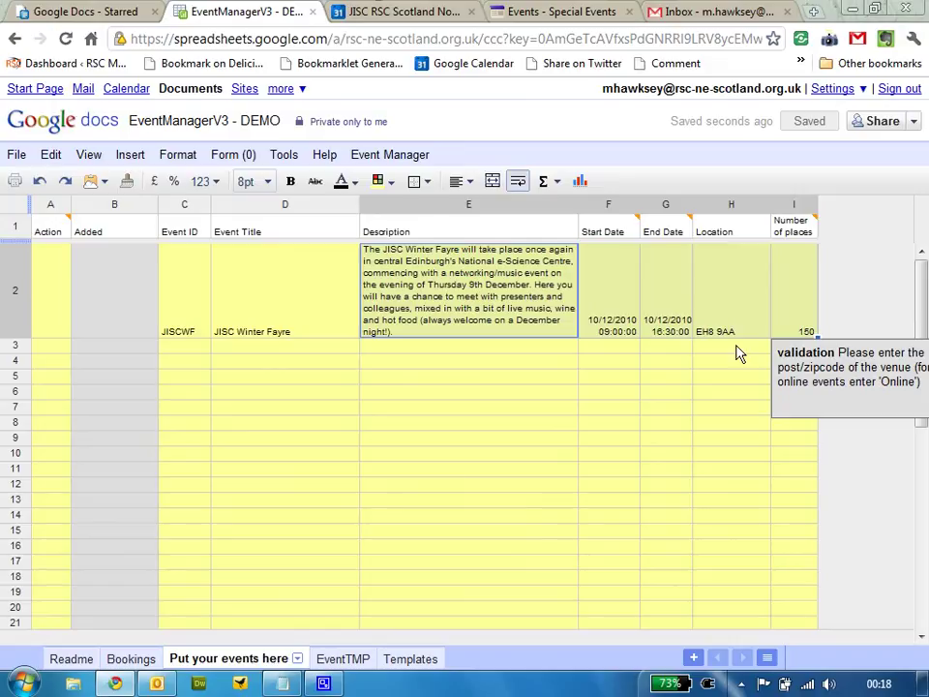
pyautogui.moveTo(612, 351)
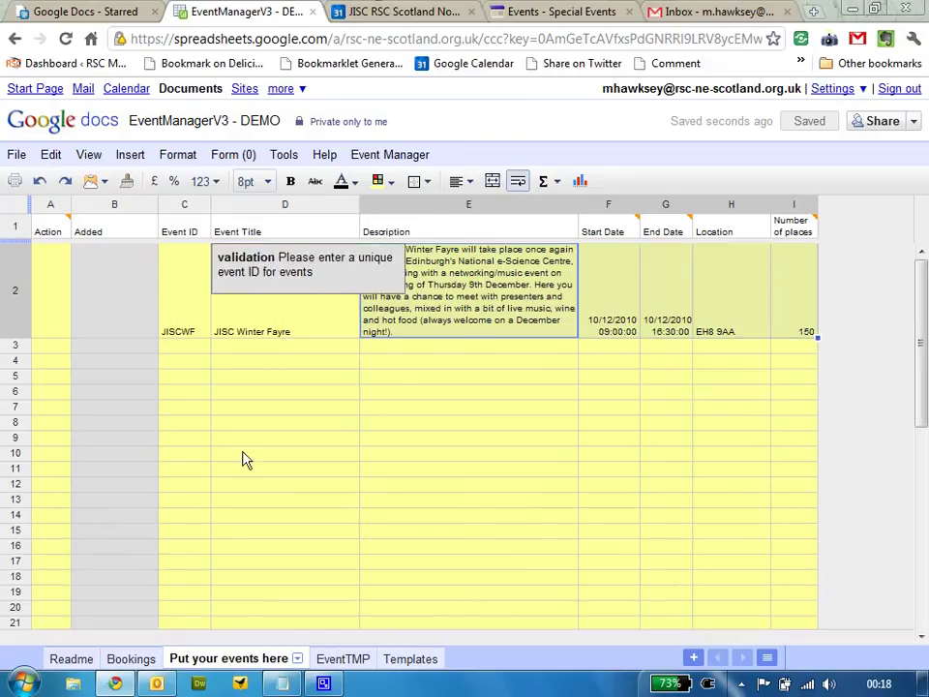
pyautogui.moveTo(206, 396)
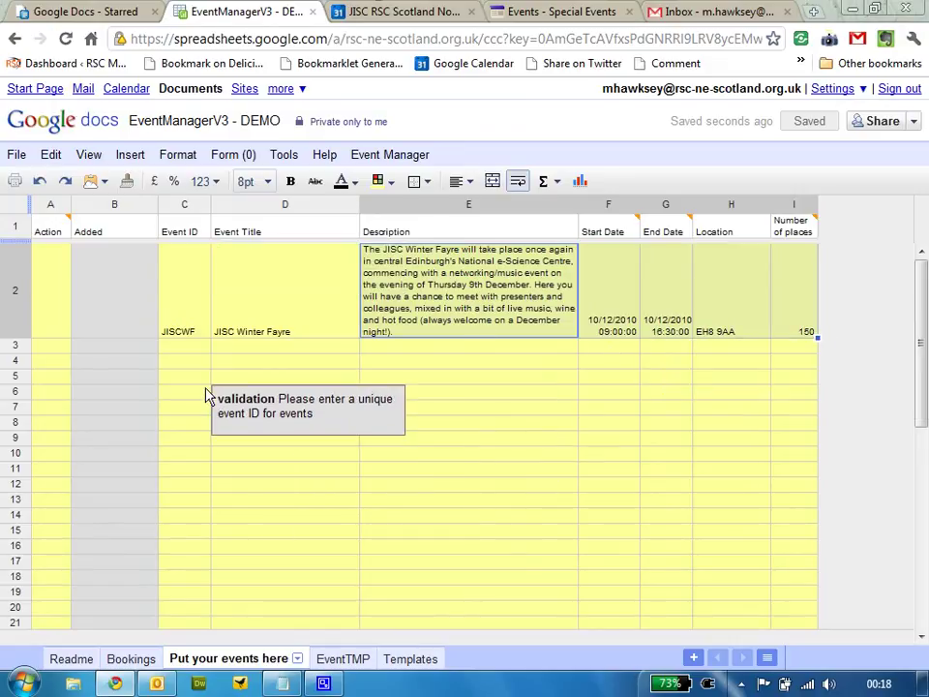
pyautogui.click(56, 306)
# Set the JISC Winter Fayre's Action in A2 to Y
pyautogui.click(77, 252)
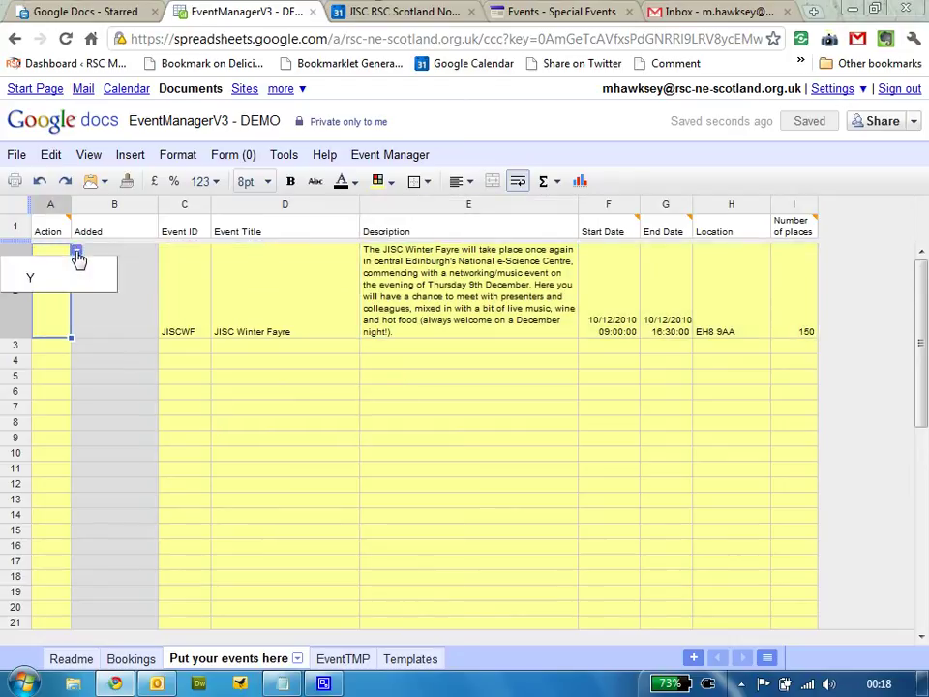
pyautogui.click(75, 279)
pyautogui.moveTo(247, 378)
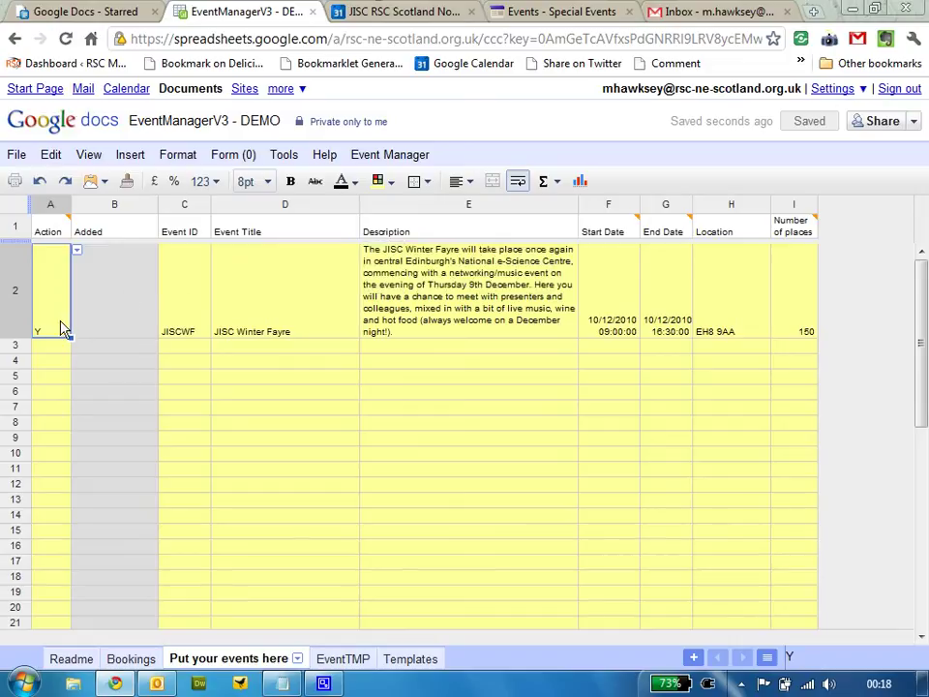
# Run Event Manager > Process Events and check the new Event JISCWF and EventTMP sheets
pyautogui.click(372, 156)
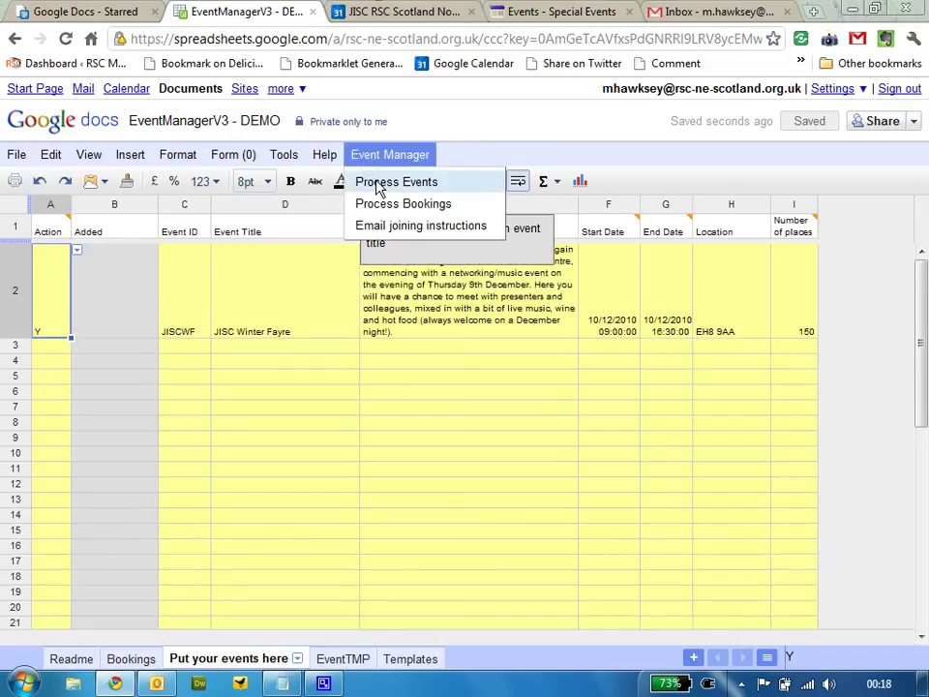
pyautogui.click(378, 186)
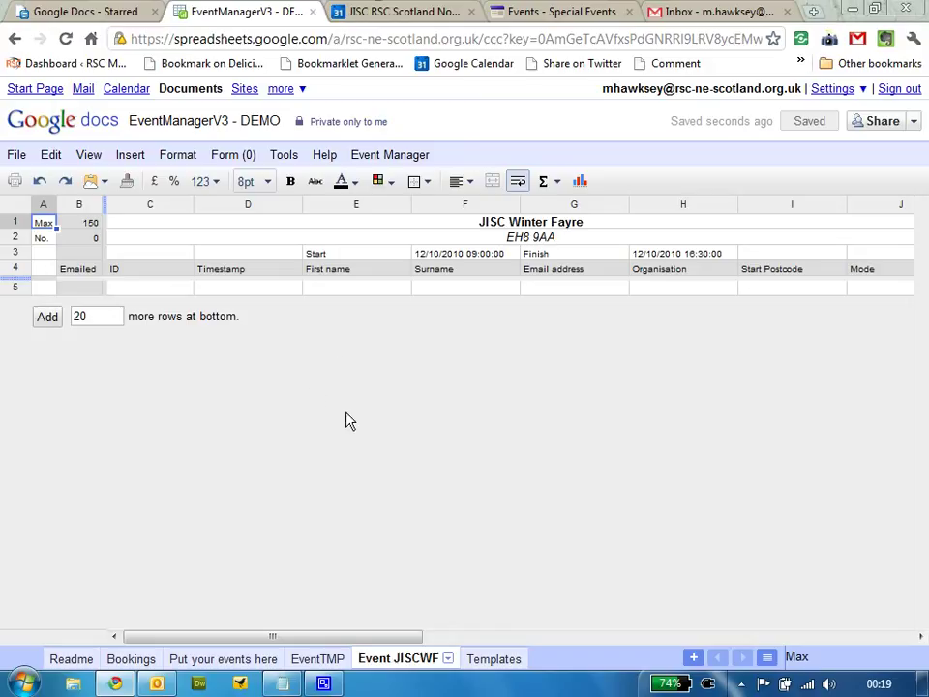
pyautogui.click(310, 659)
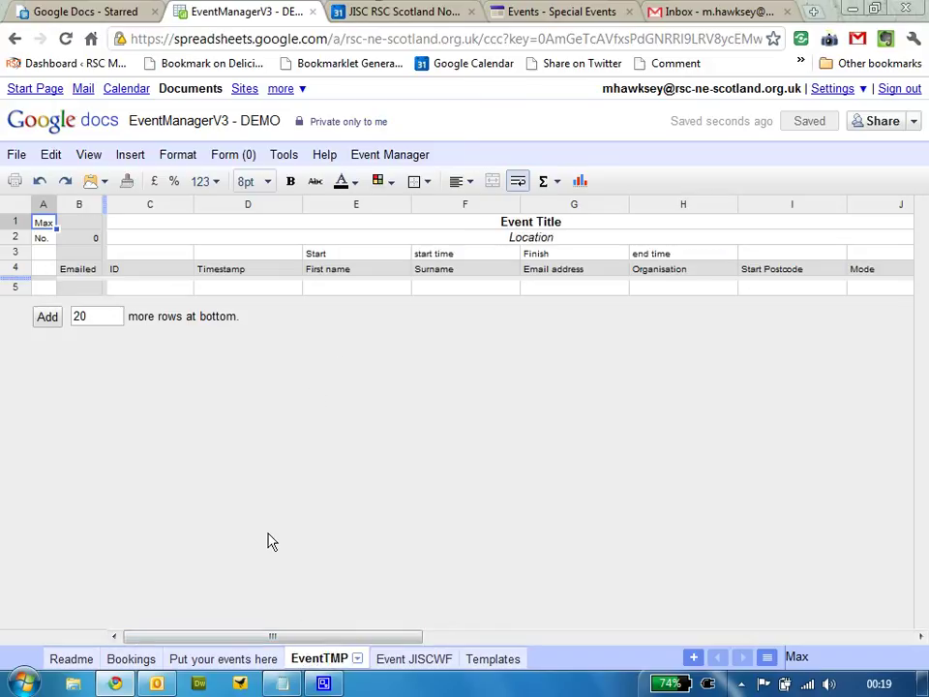
pyautogui.click(237, 660)
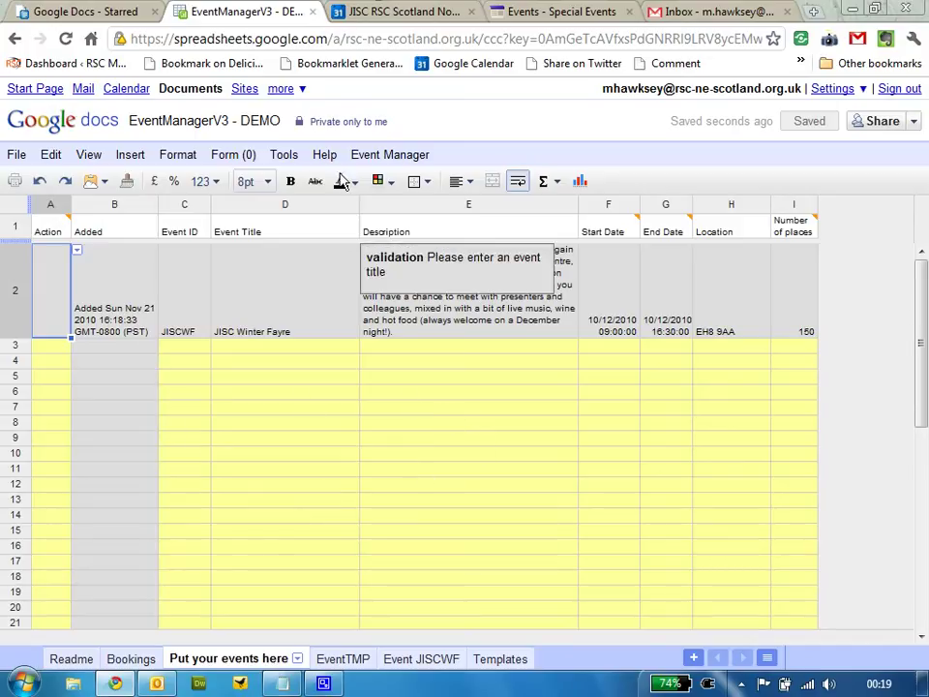
# Reload Google Calendar and view the JISC Winter Fayre in the December 2010 month view
pyautogui.click(392, 11)
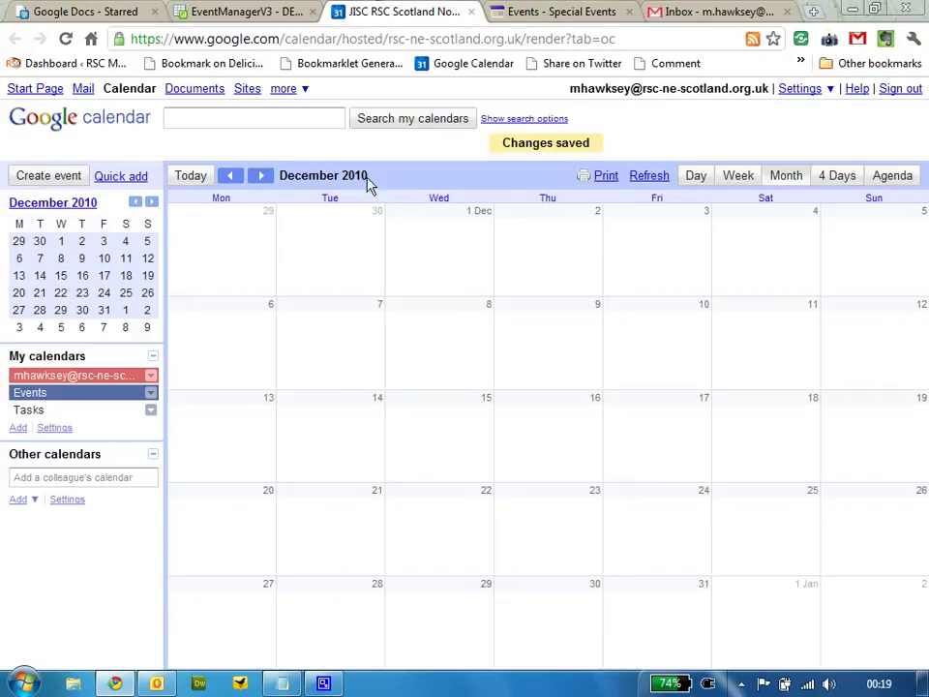
pyautogui.click(64, 38)
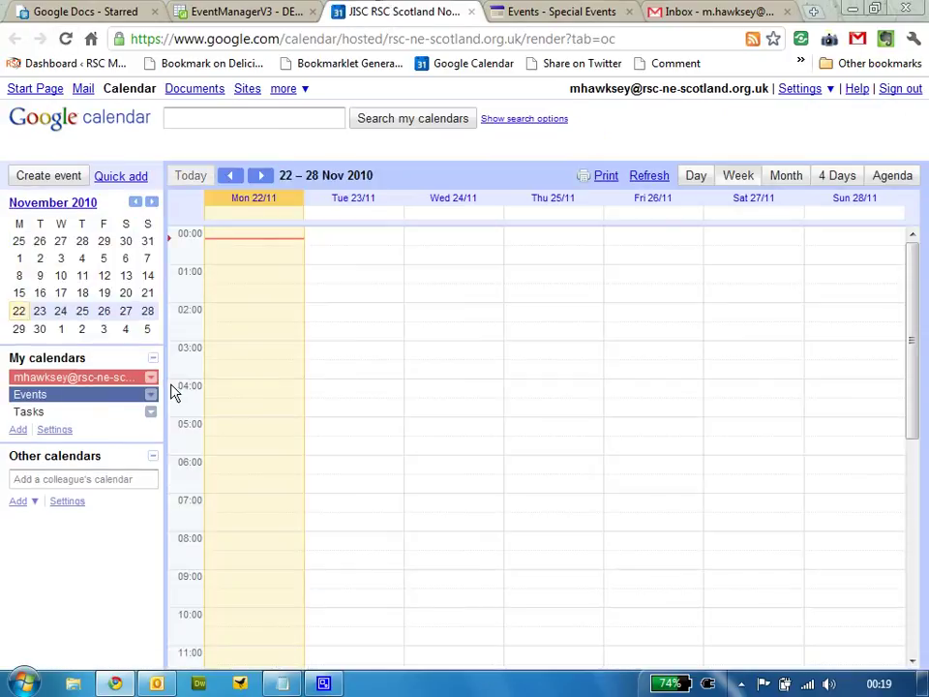
pyautogui.click(788, 176)
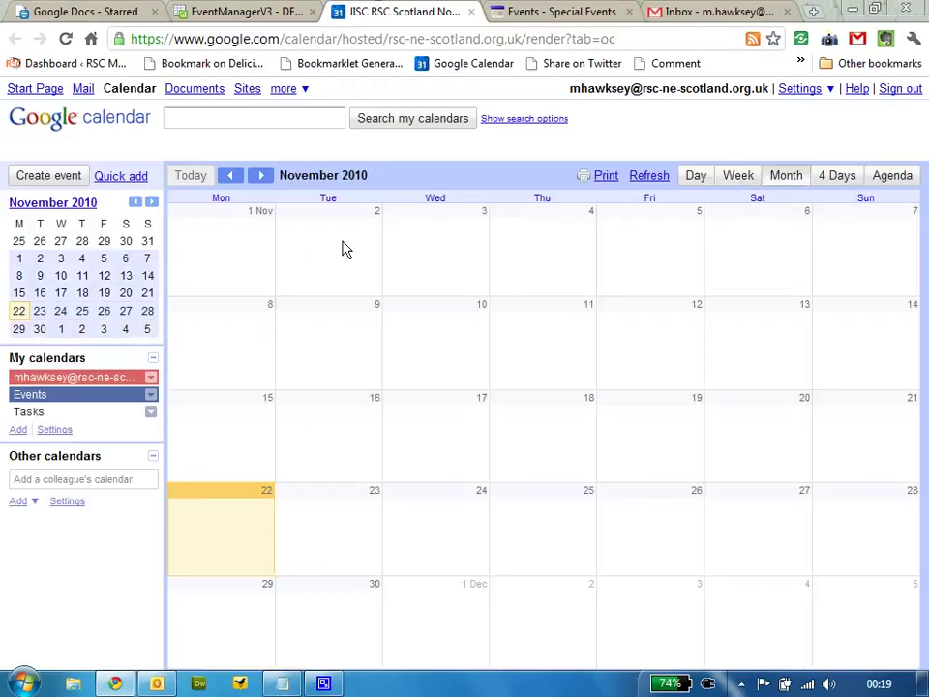
pyautogui.click(264, 181)
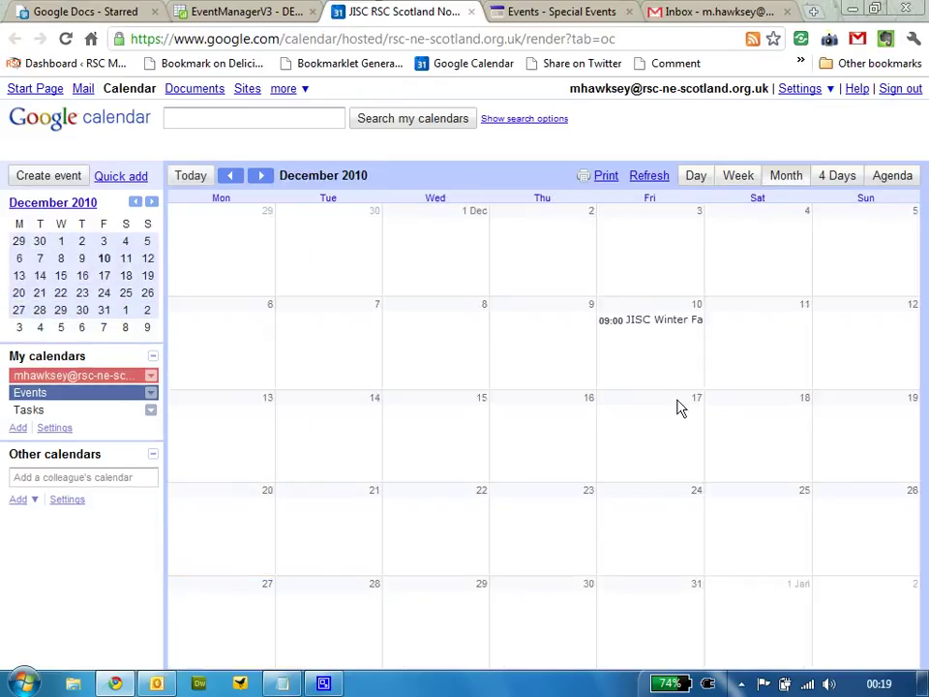
pyautogui.click(655, 322)
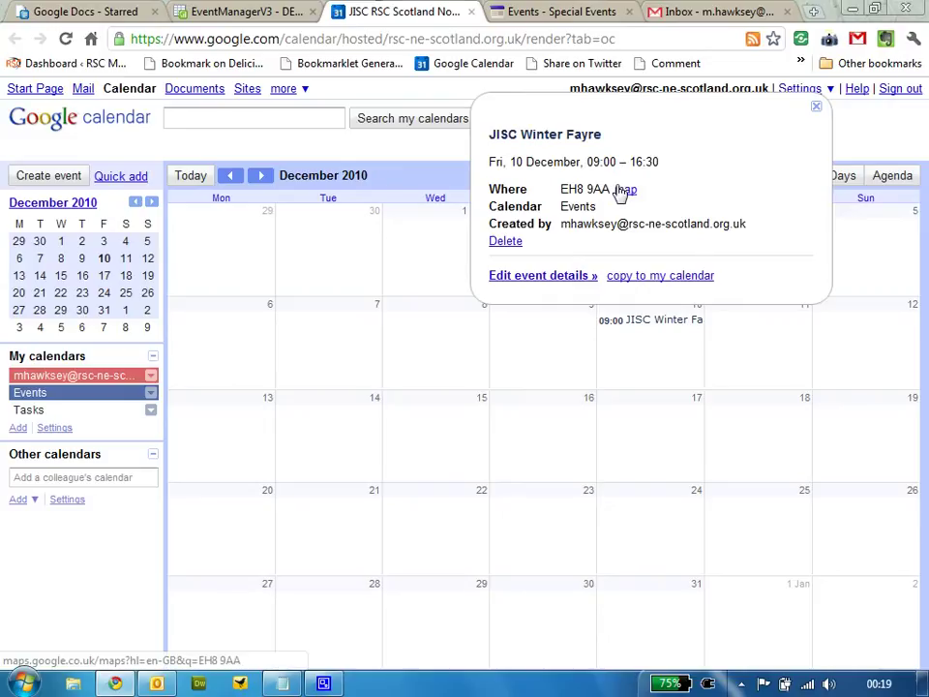
# Open the Events calendar's HTML public address in a new tab
pyautogui.click(49, 429)
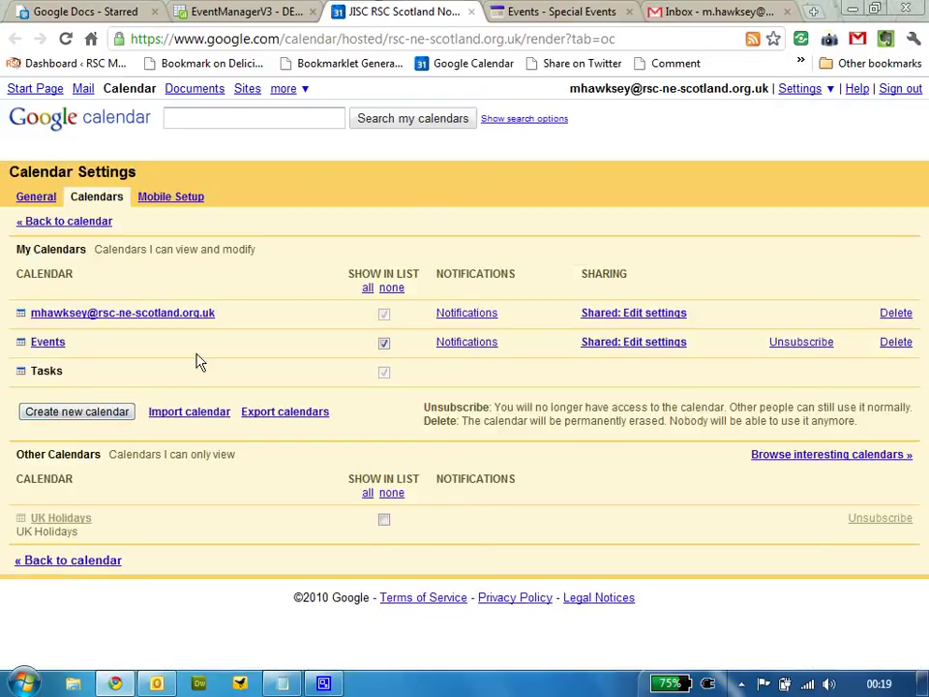
pyautogui.click(36, 346)
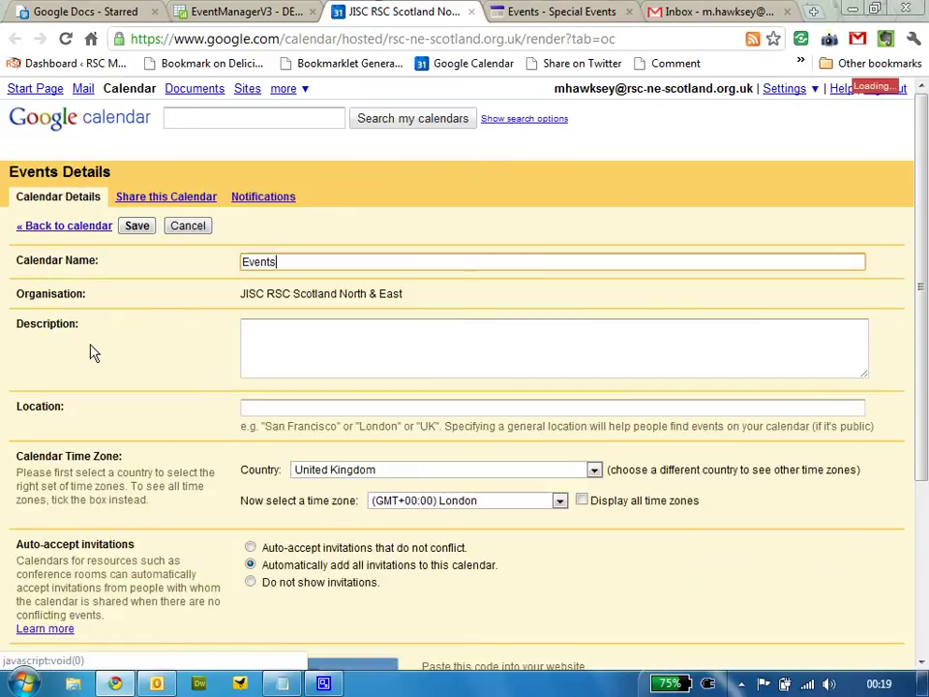
pyautogui.scroll(-3, 248, 401)
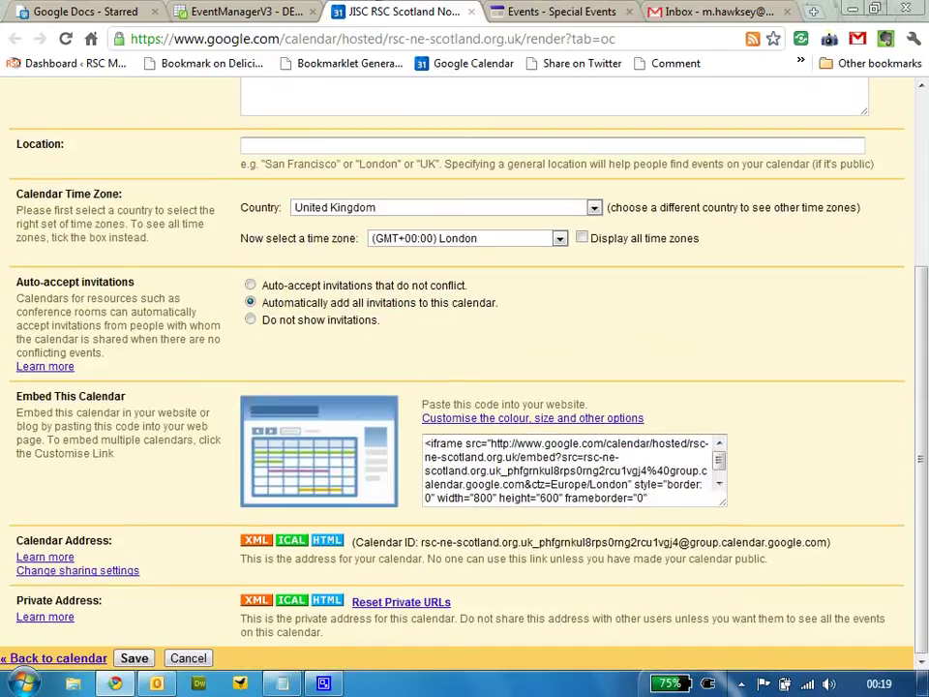
pyautogui.click(326, 548)
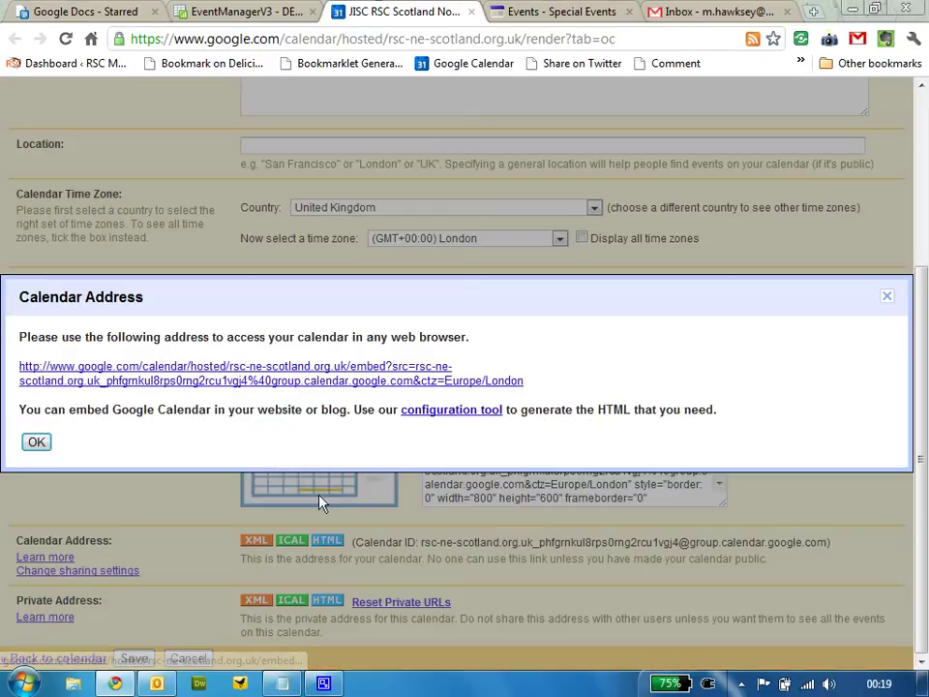
pyautogui.click(376, 312)
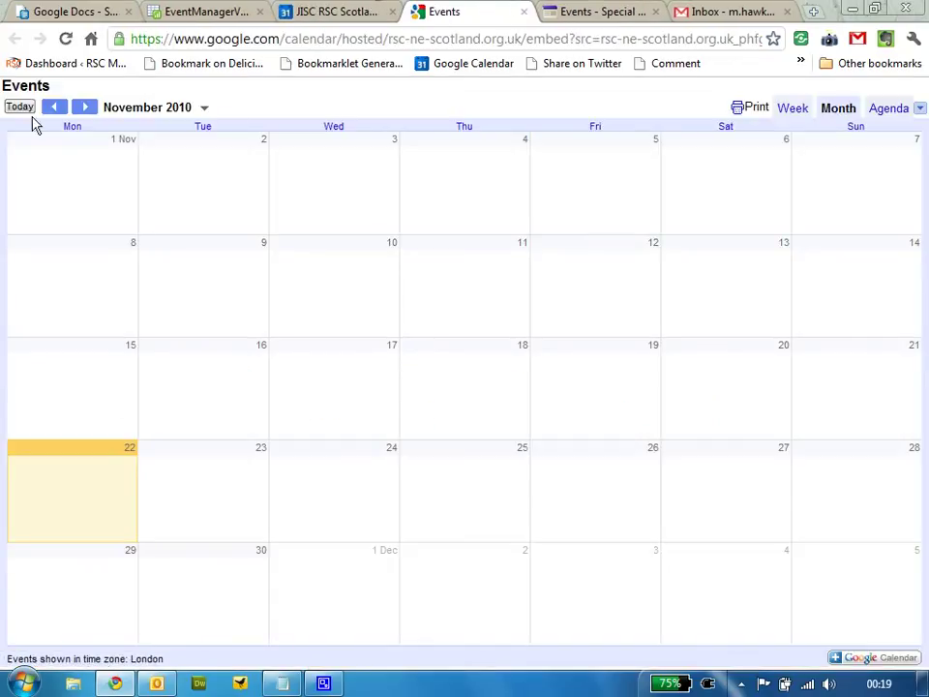
# Move to December 2010 and open the JISC Winter Fayre on 10 Dec with its registration link
pyautogui.click(85, 108)
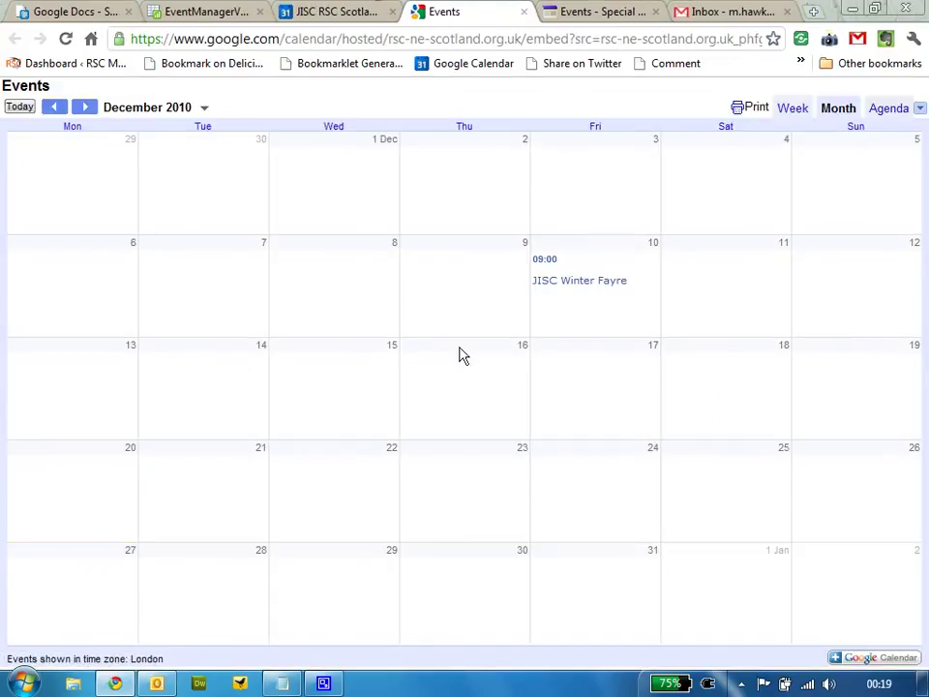
pyautogui.click(579, 282)
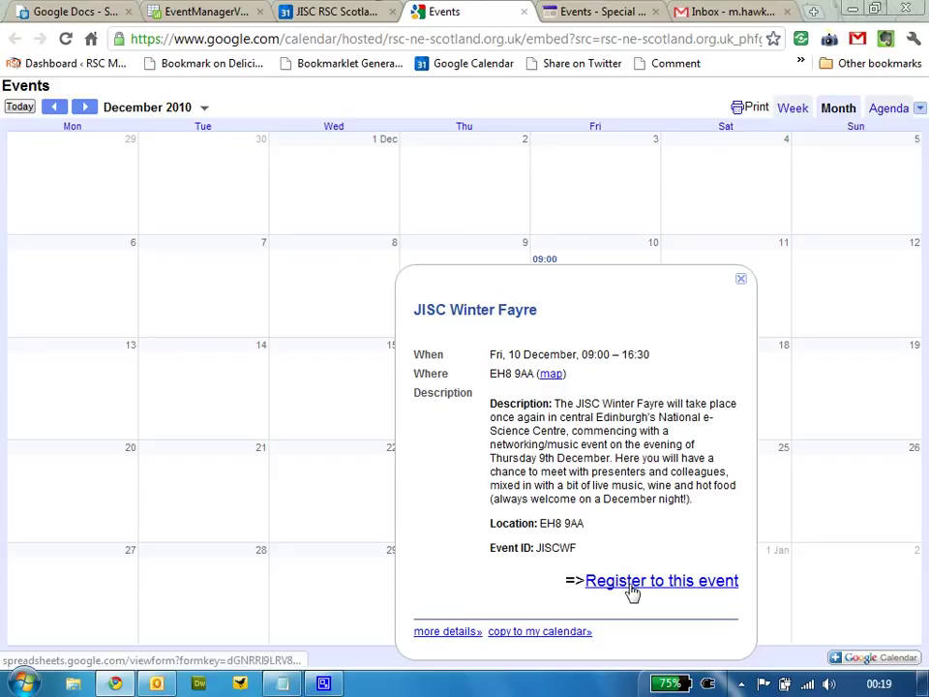
# Reload the Special Events site to show the JISC Winter Fayre post, then return to the calendar
pyautogui.click(614, 10)
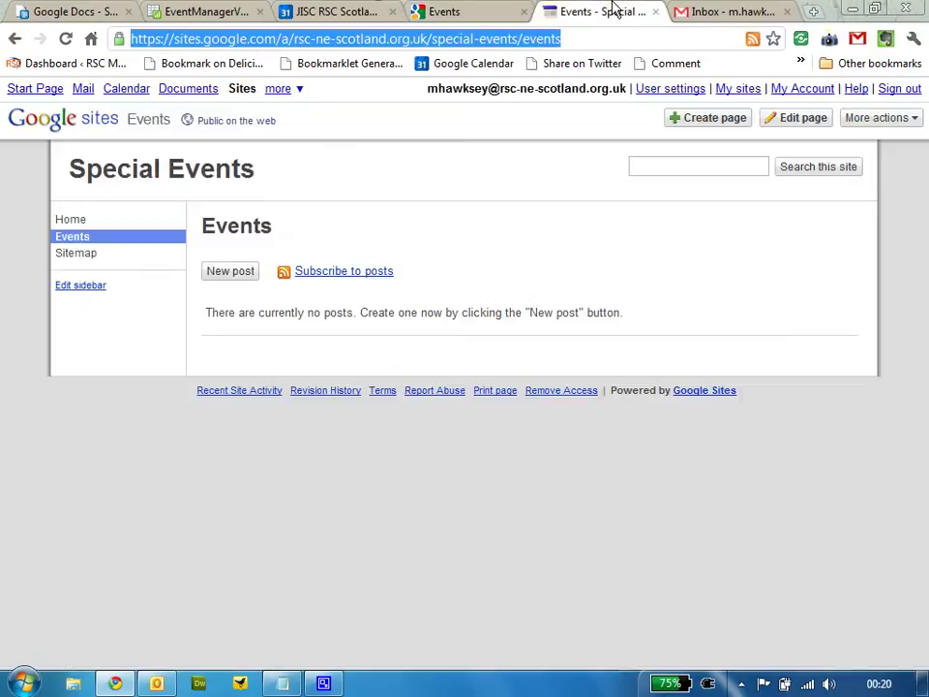
pyautogui.click(66, 39)
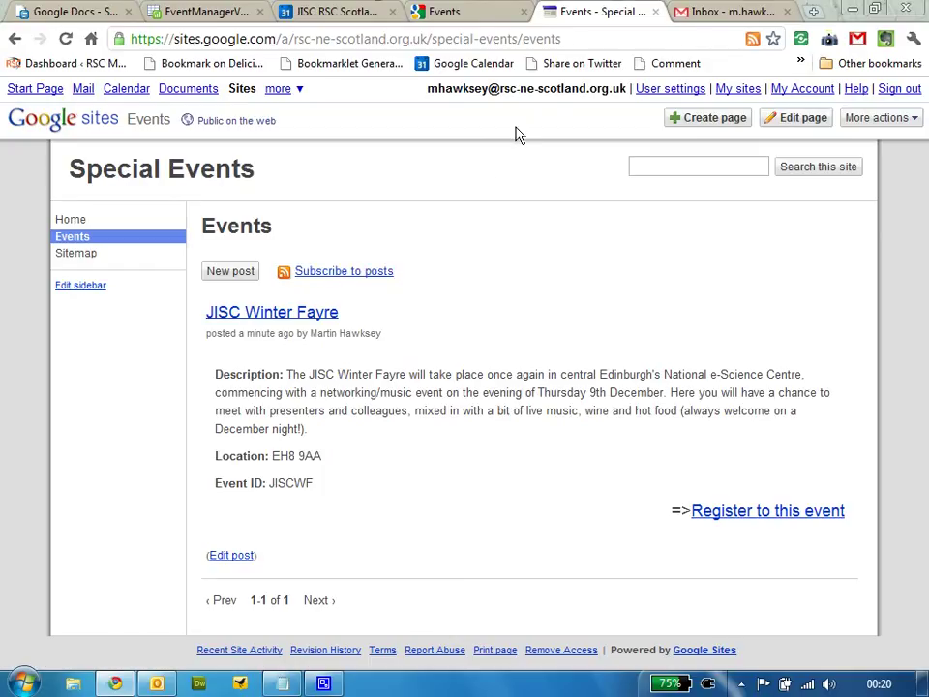
pyautogui.click(463, 12)
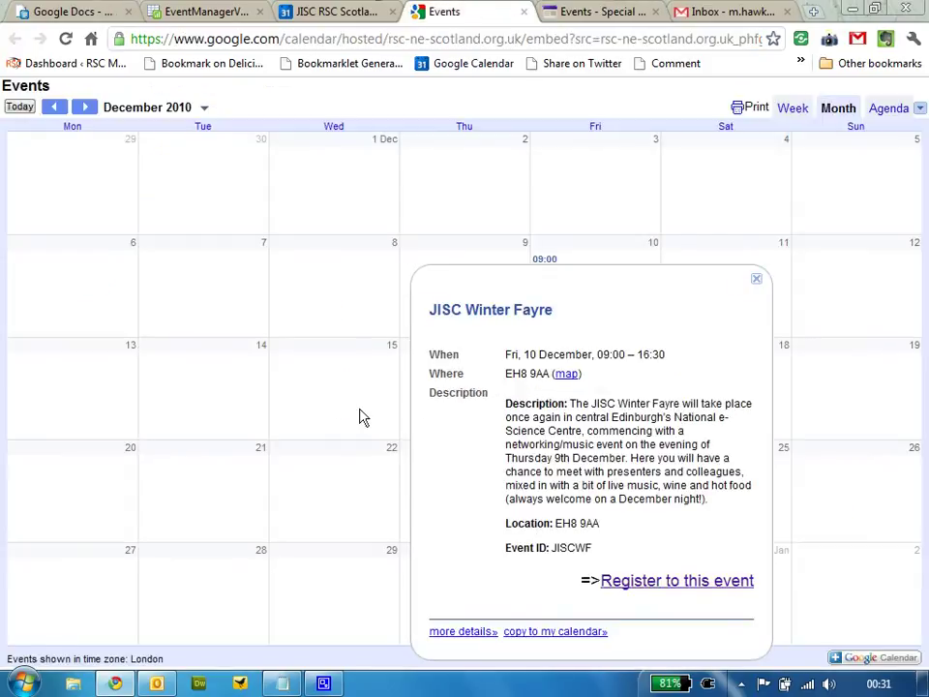
# Open the JISCWF registration form and enter the attendee's name, e-mail and organisation JISC
pyautogui.click(621, 585)
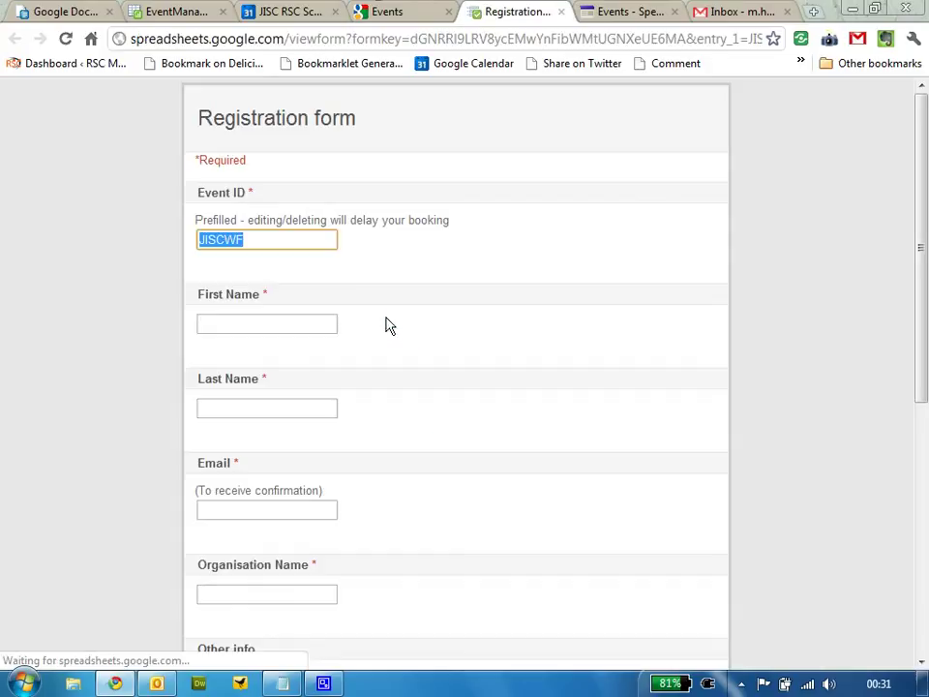
pyautogui.click(250, 320)
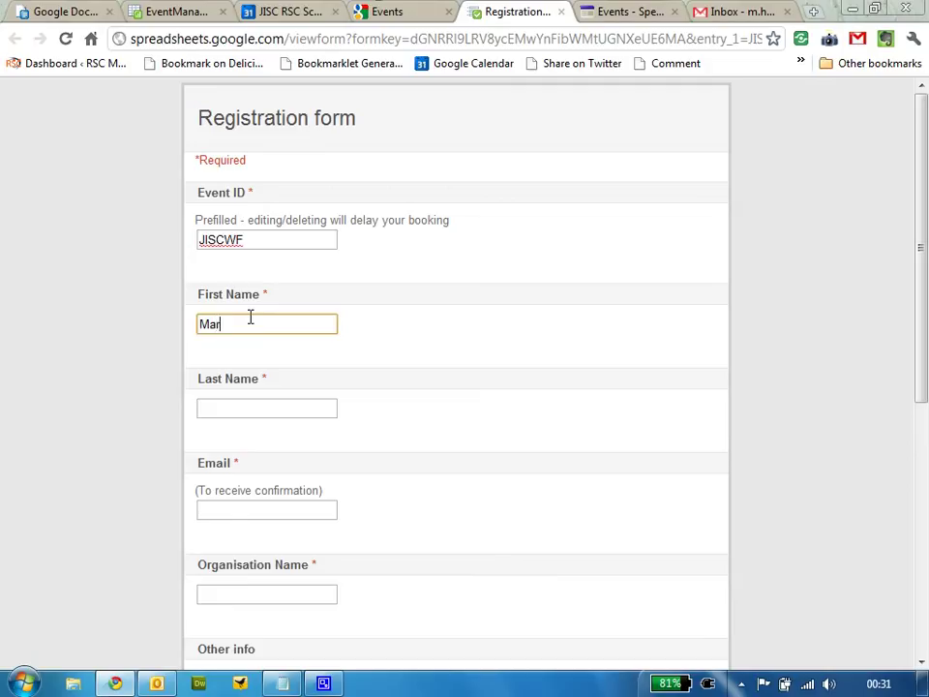
pyautogui.press('Tab')
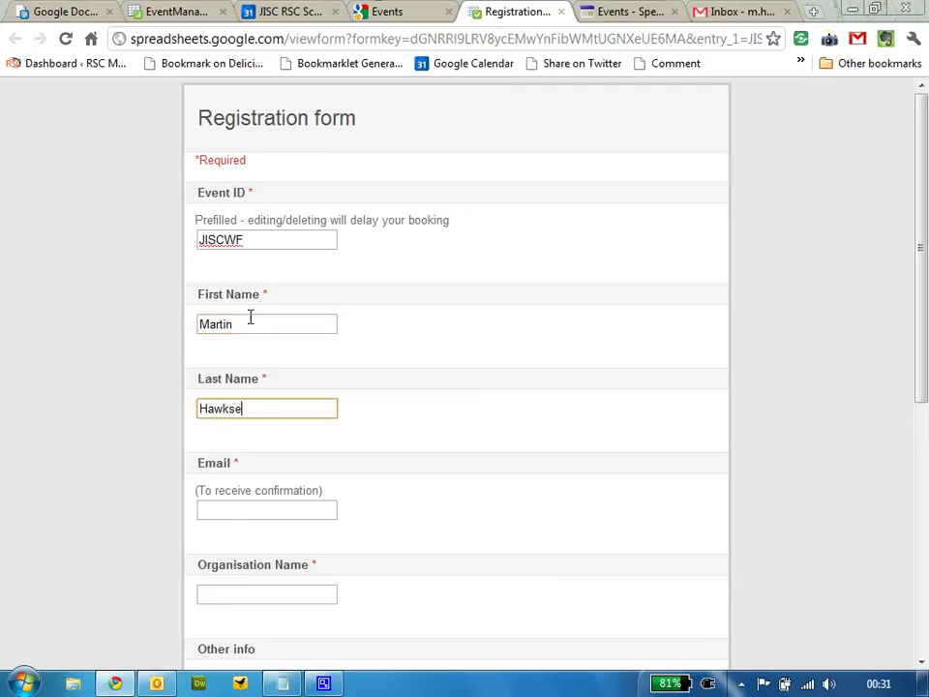
pyautogui.click(236, 516)
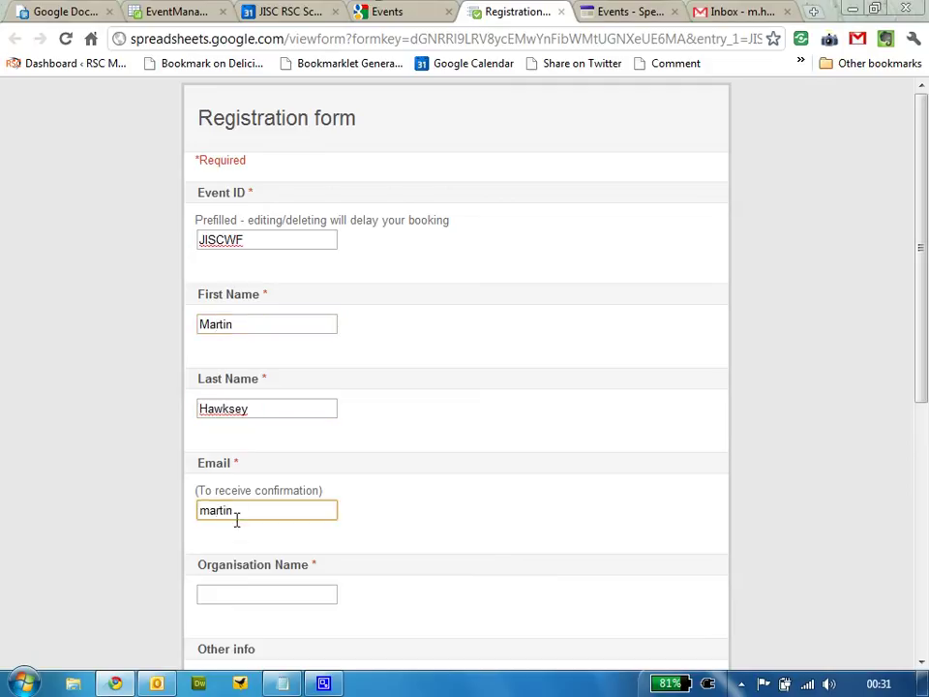
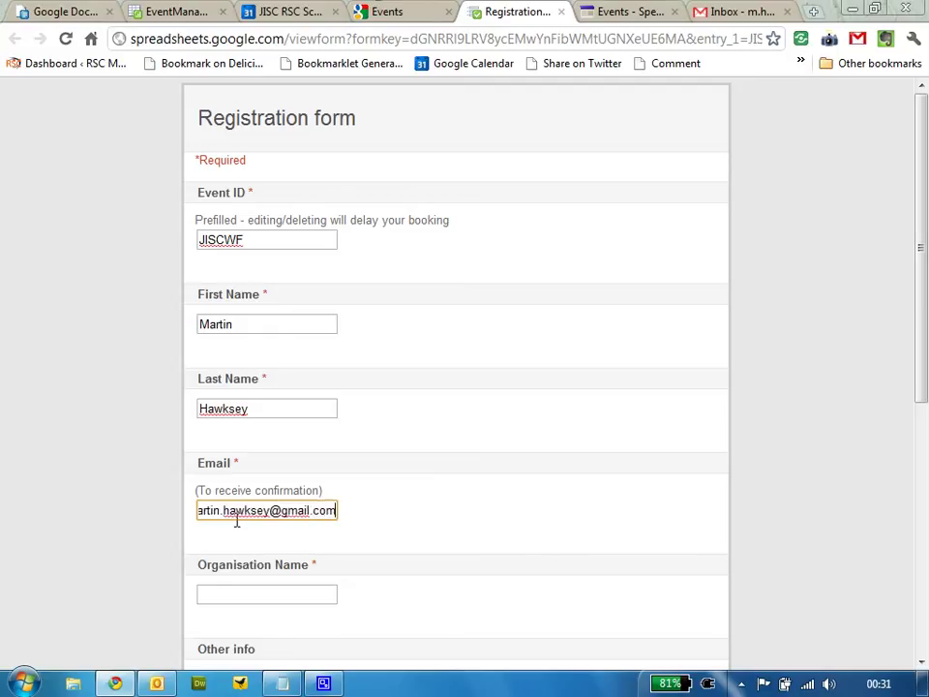
pyautogui.click(257, 593)
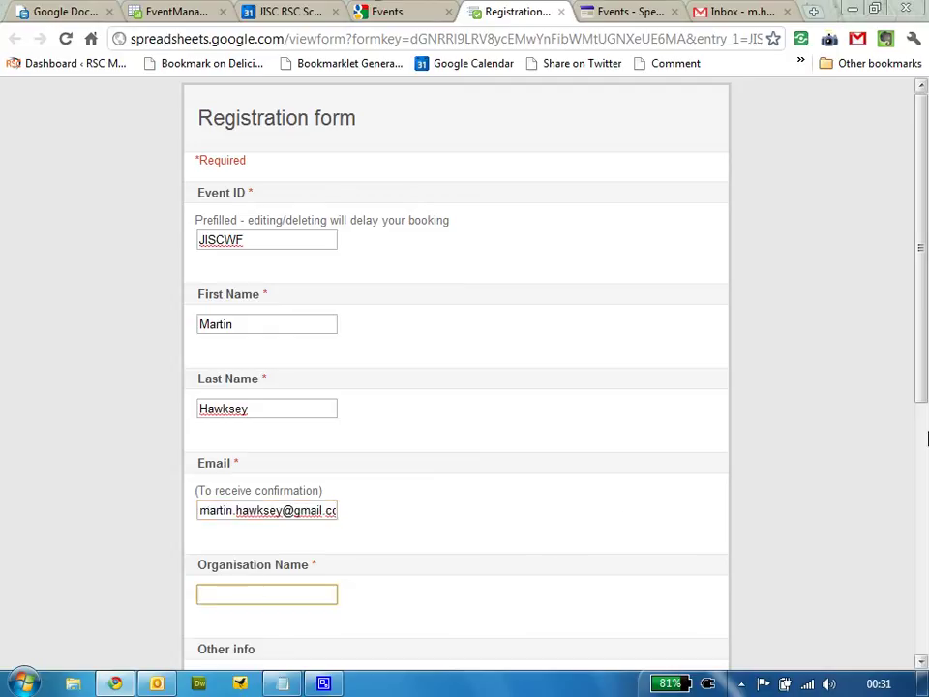
pyautogui.scroll(-2, 707, 445)
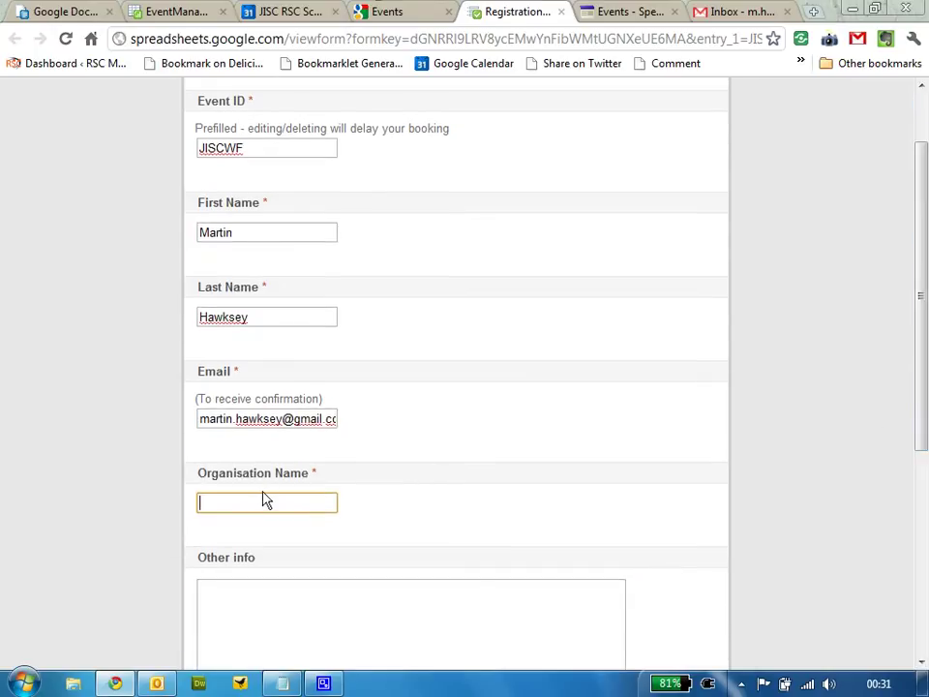
pyautogui.write('JISC RSC')
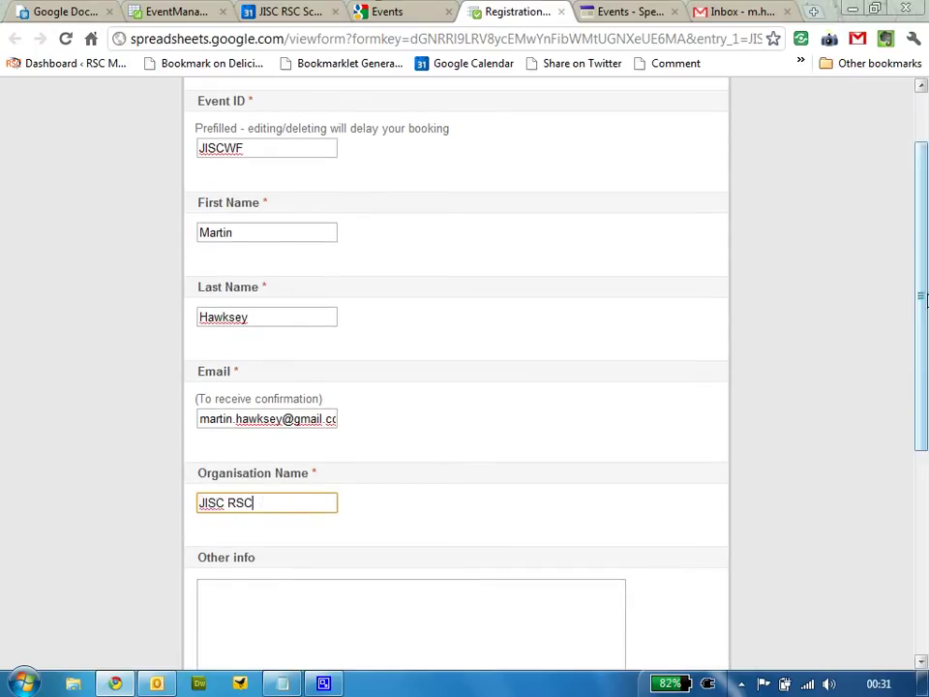
# Enter the attendee's start postcode, keep Driving as the transport mode, and submit the registration
pyautogui.moveTo(922, 315); pyautogui.dragTo(923, 503)
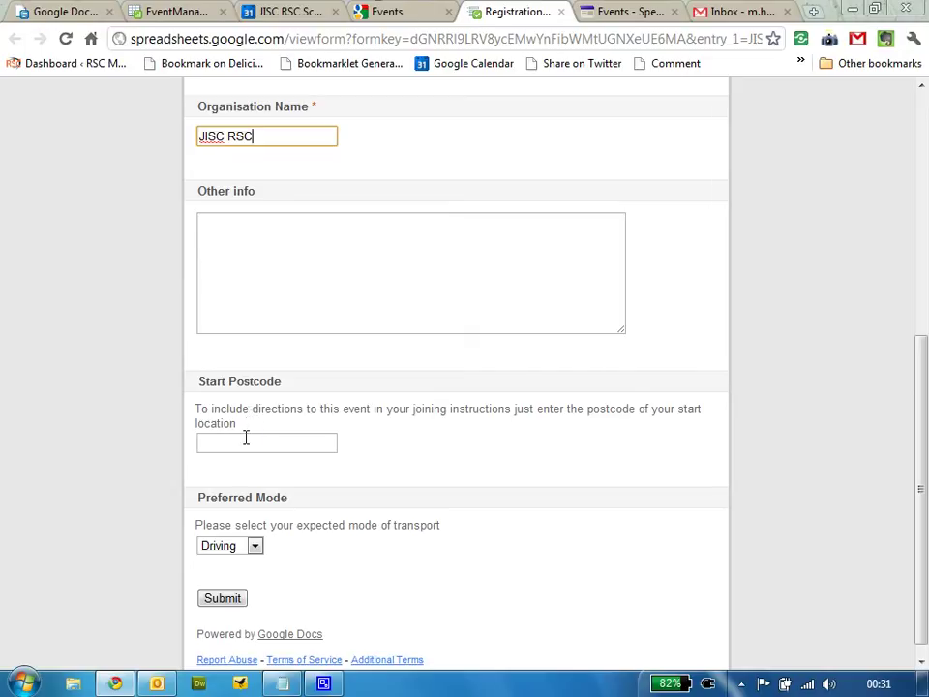
pyautogui.click(260, 447)
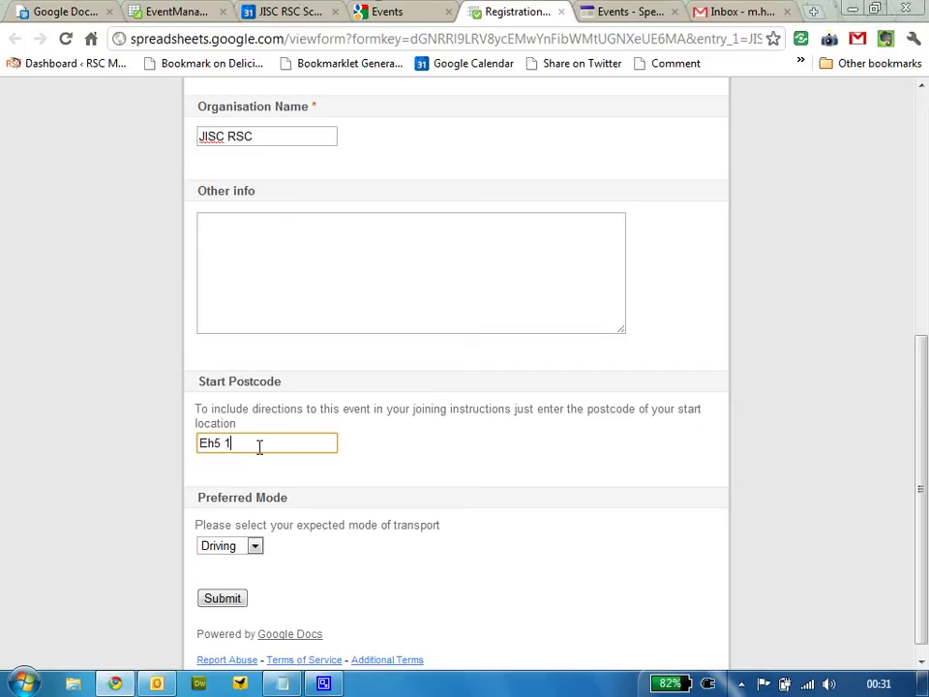
pyautogui.write('Eh5 1QE')
pyautogui.click(254, 547)
pyautogui.click(254, 547)
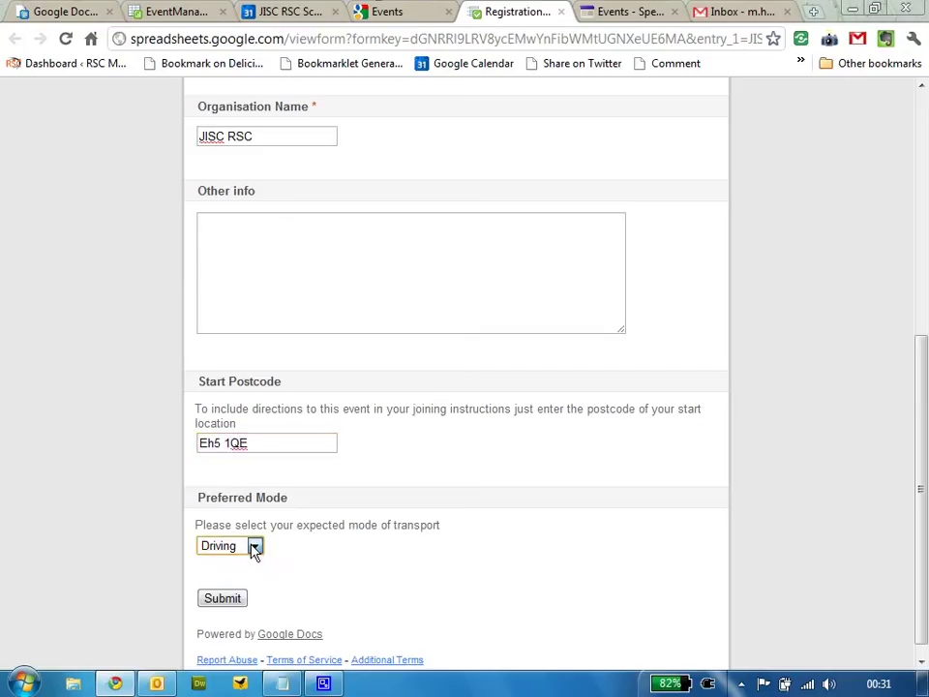
pyautogui.click(229, 600)
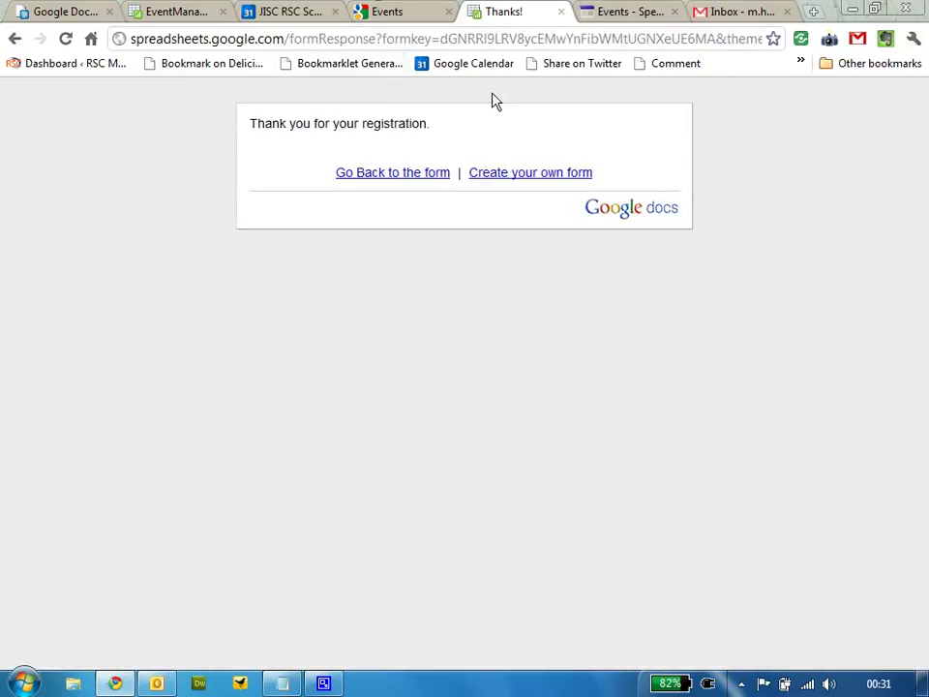
# Read the 'Booking Approval Request ID: 2' email in Gmail, then go back to EventManagerV3
pyautogui.click(728, 11)
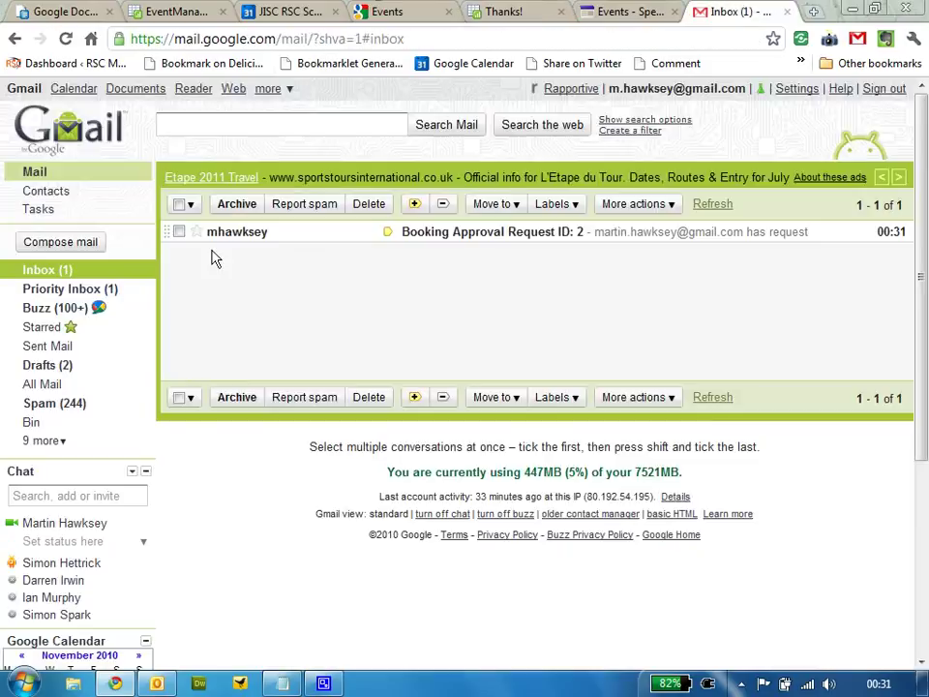
pyautogui.click(235, 234)
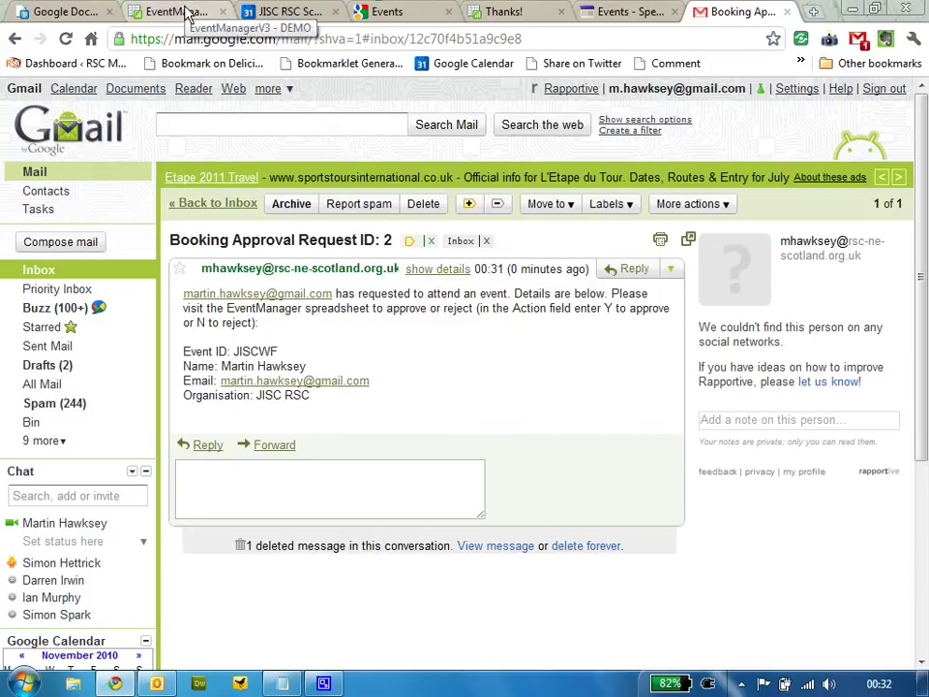
pyautogui.click(184, 11)
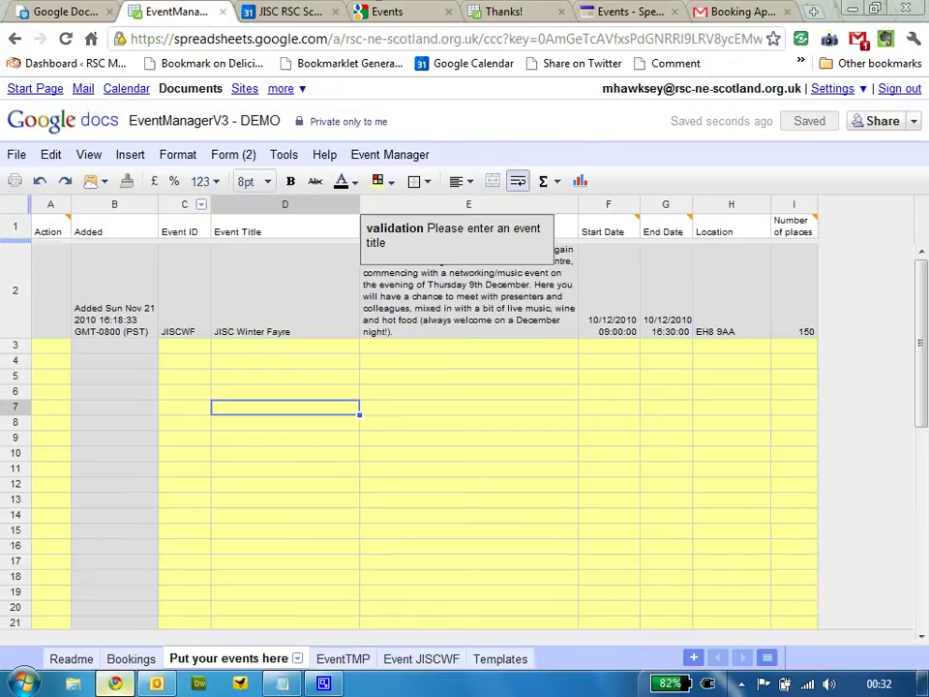
# On the Bookings sheet, set the booking's Action cell J2 to Y and process approved bookings
pyautogui.click(132, 659)
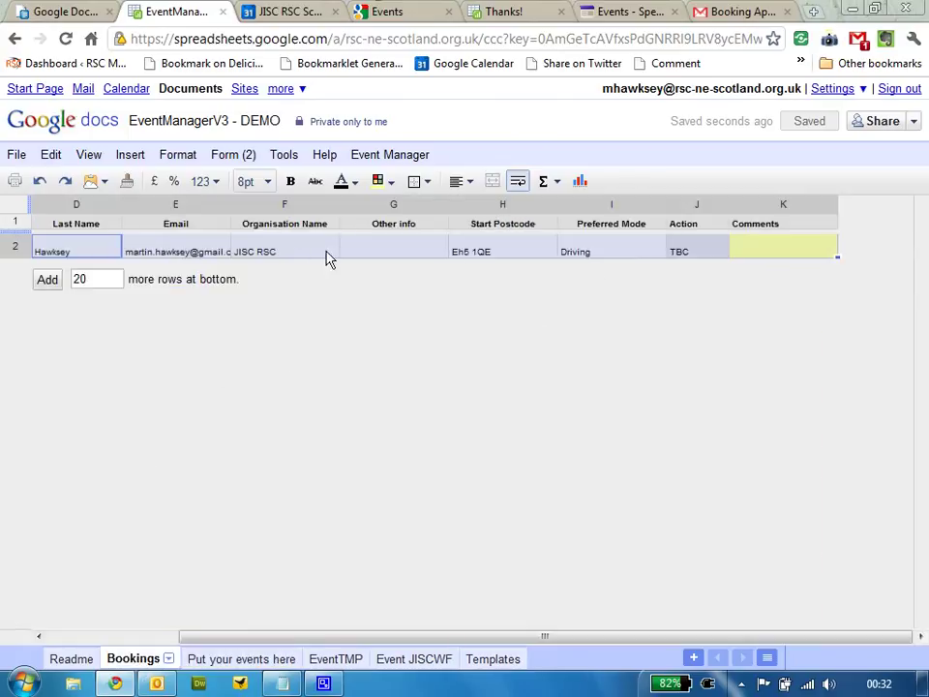
pyautogui.click(697, 258)
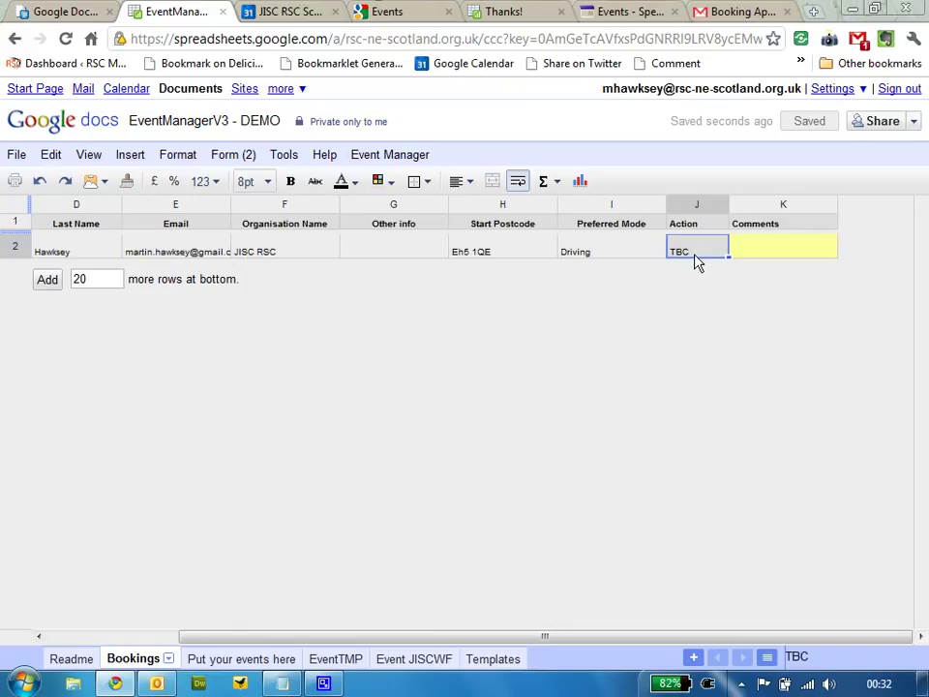
pyautogui.write('Y')
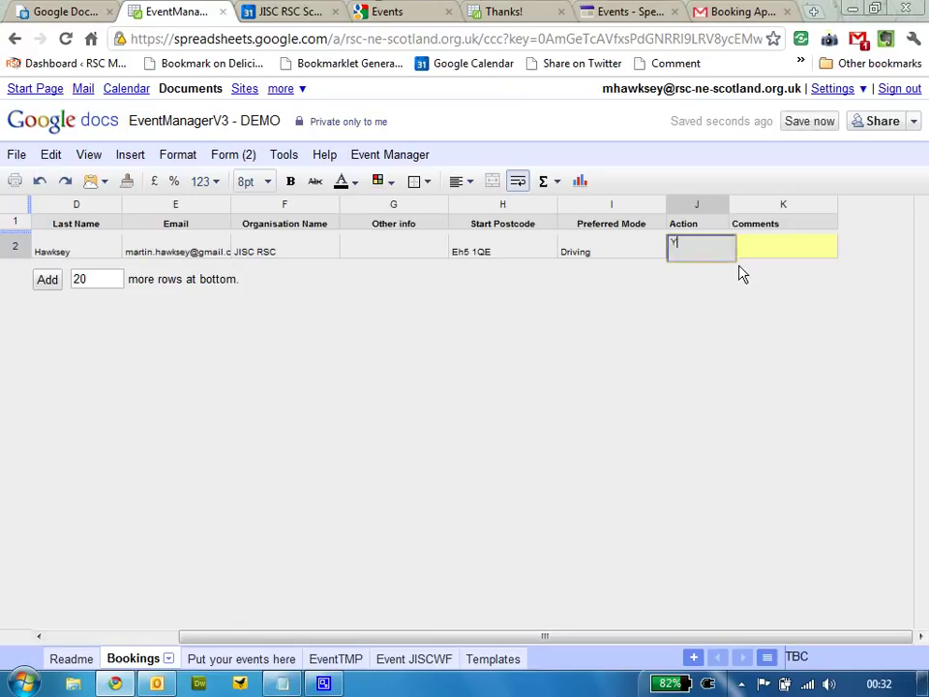
pyautogui.click(753, 259)
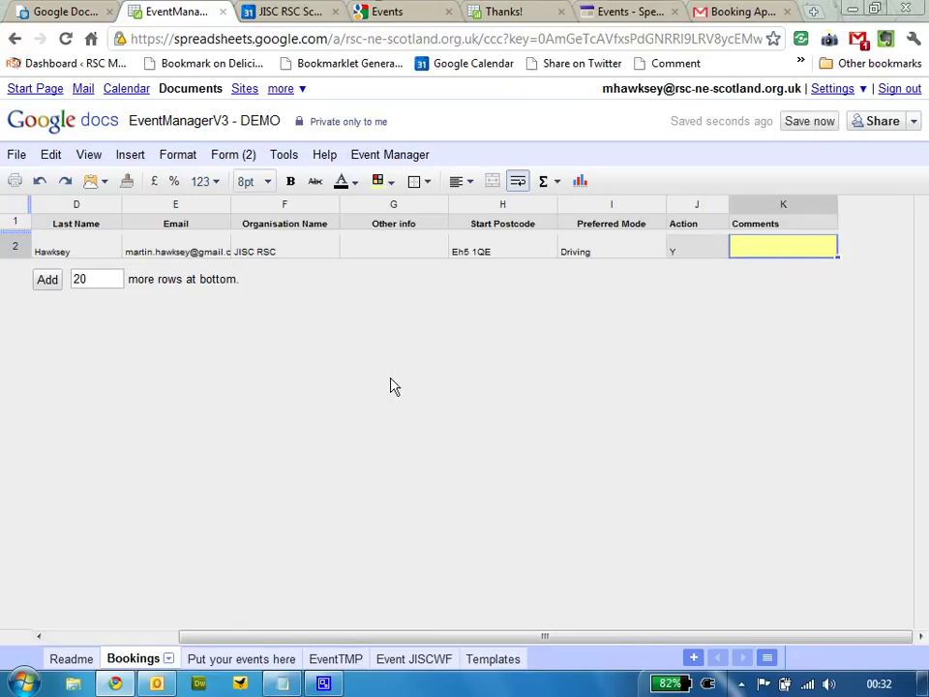
pyautogui.click(377, 159)
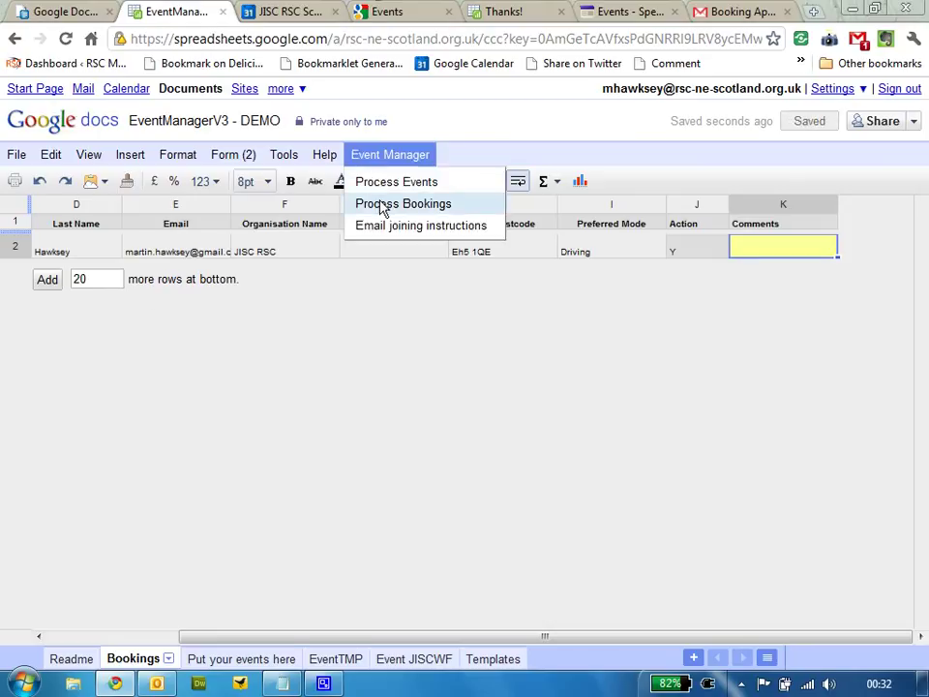
pyautogui.click(384, 205)
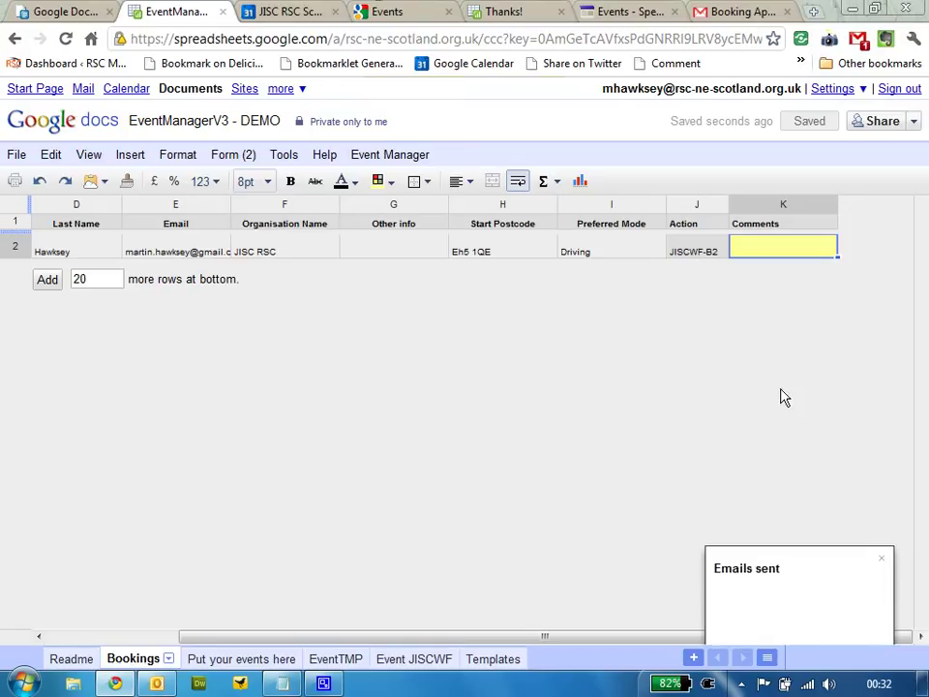
# Dismiss the emails-sent notice, check the Event JISCWF sheet, and return to the approval email
pyautogui.click(882, 560)
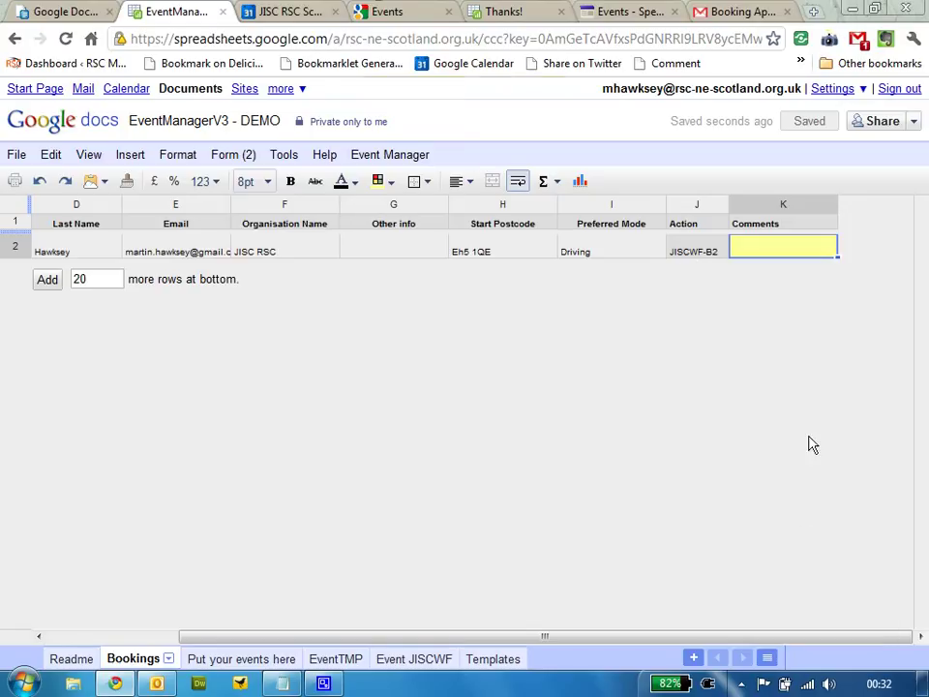
pyautogui.click(414, 659)
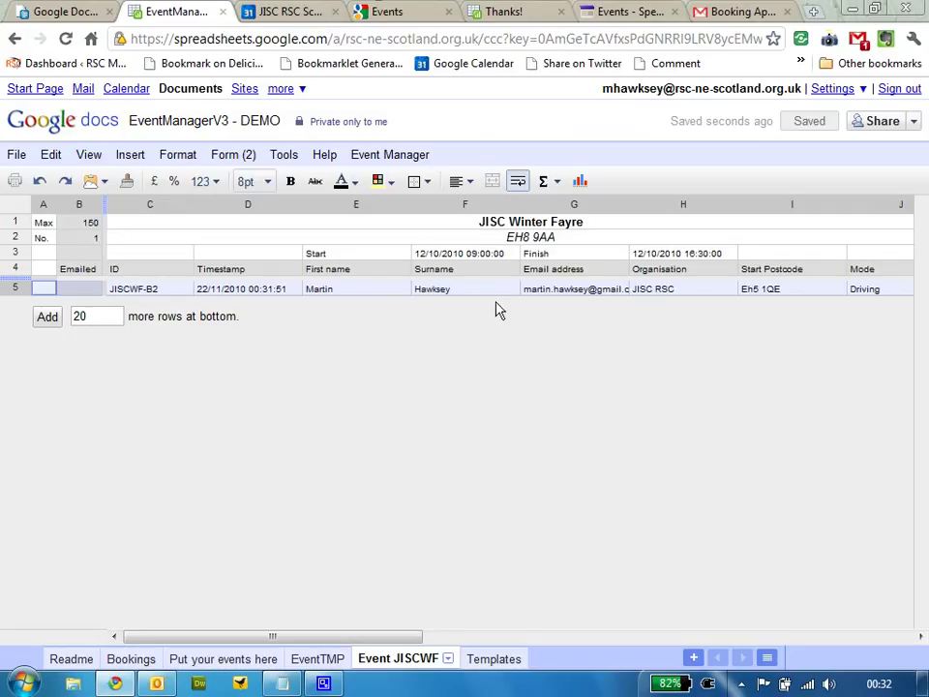
pyautogui.click(746, 11)
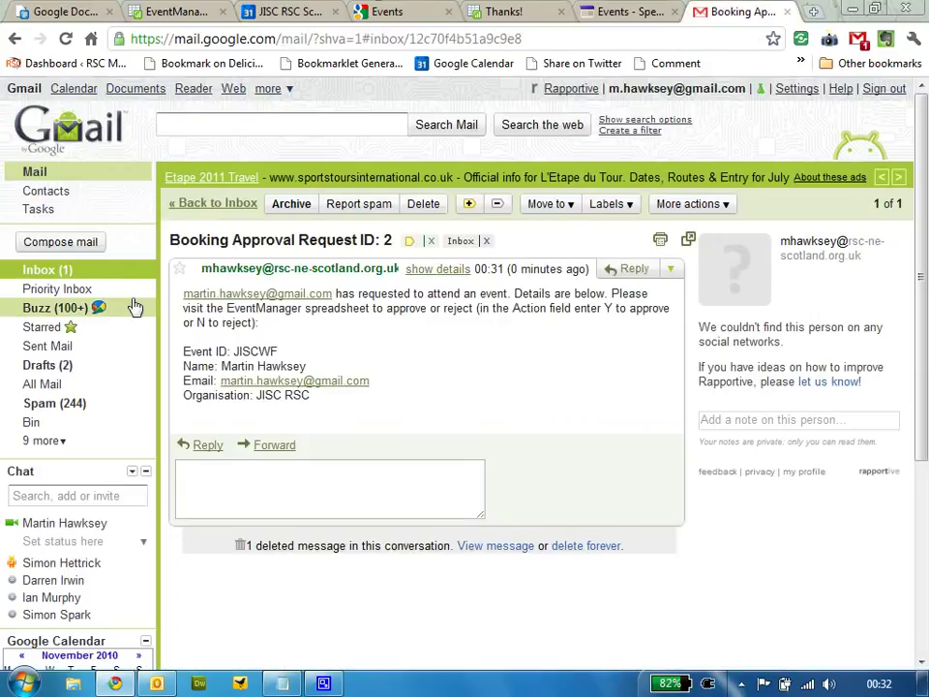
# Open the 'Registration confirmation for JISC Winter Fayre' email, then view the December calendar
pyautogui.click(60, 269)
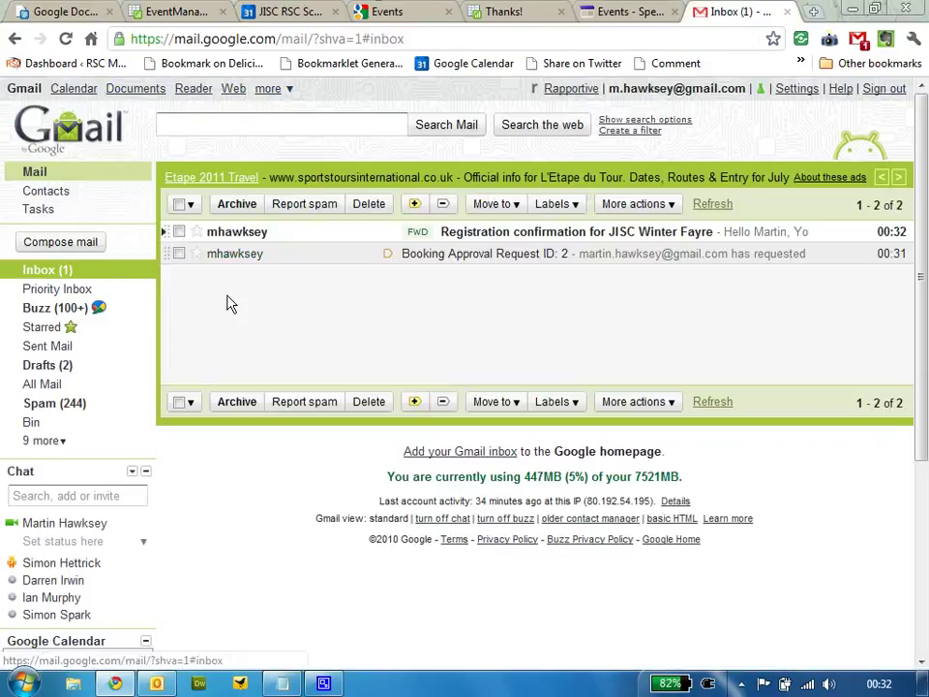
pyautogui.click(247, 235)
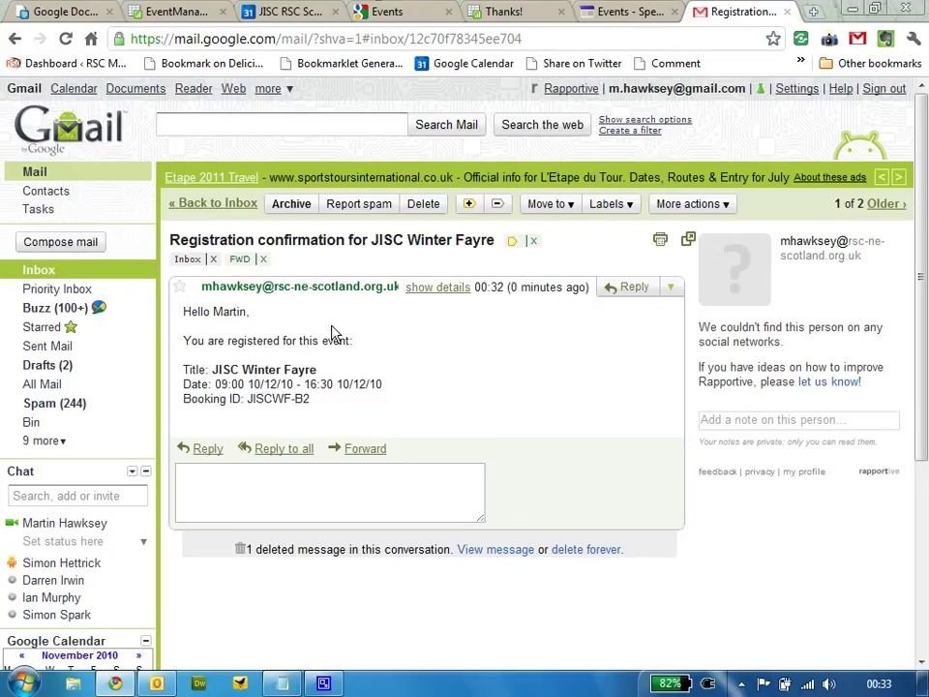
pyautogui.click(402, 14)
pyautogui.click(311, 10)
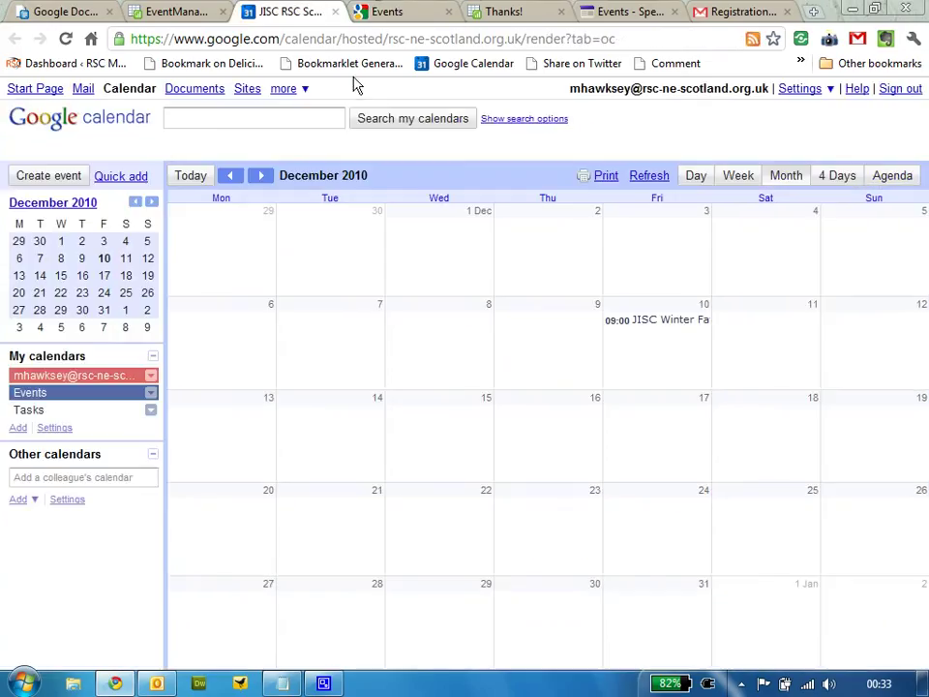
pyautogui.click(666, 327)
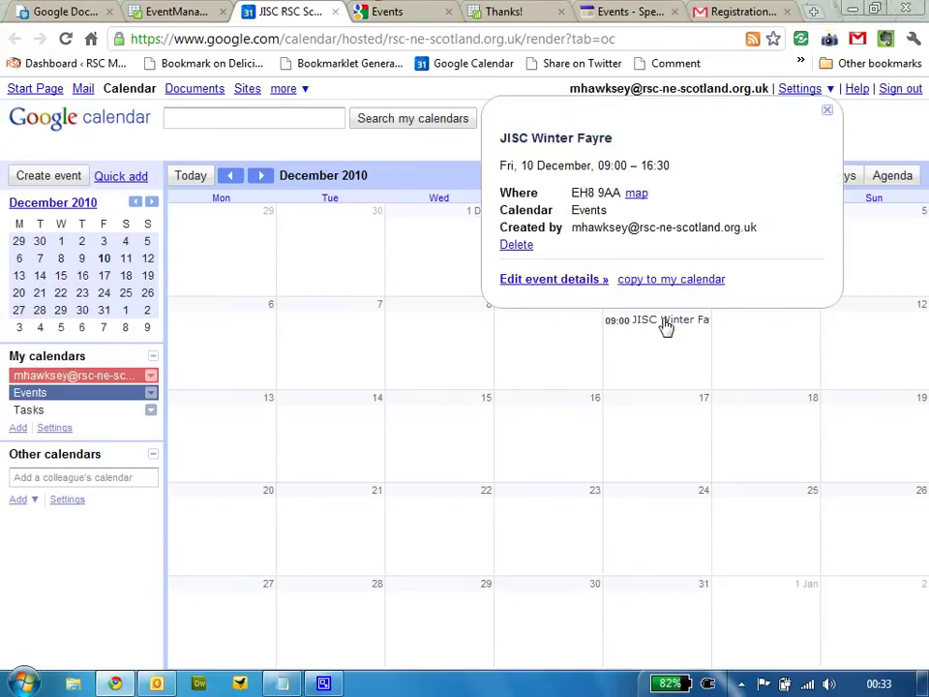
pyautogui.click(575, 281)
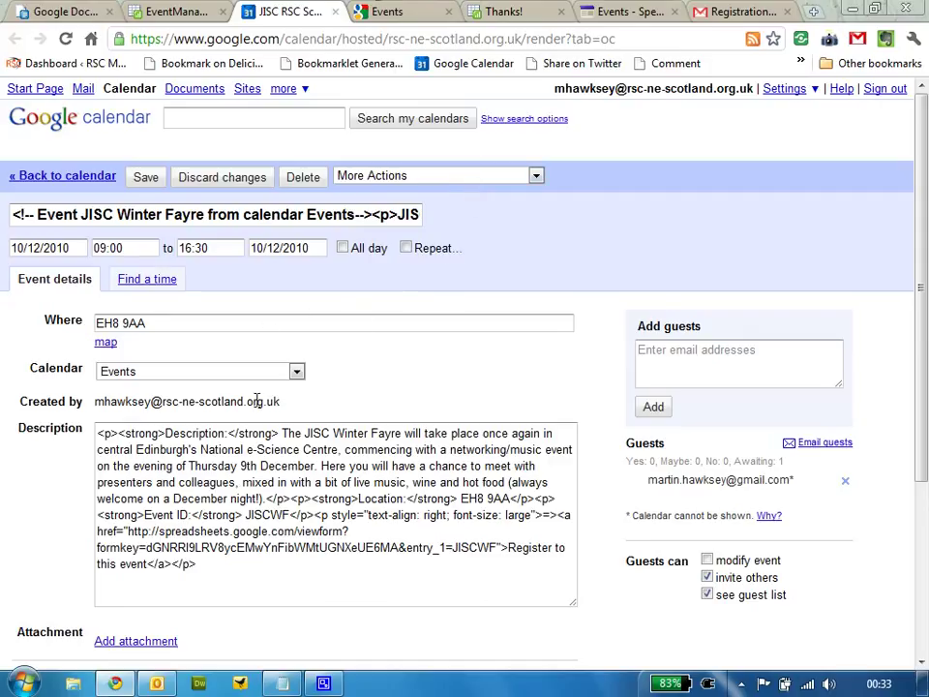
pyautogui.click(303, 178)
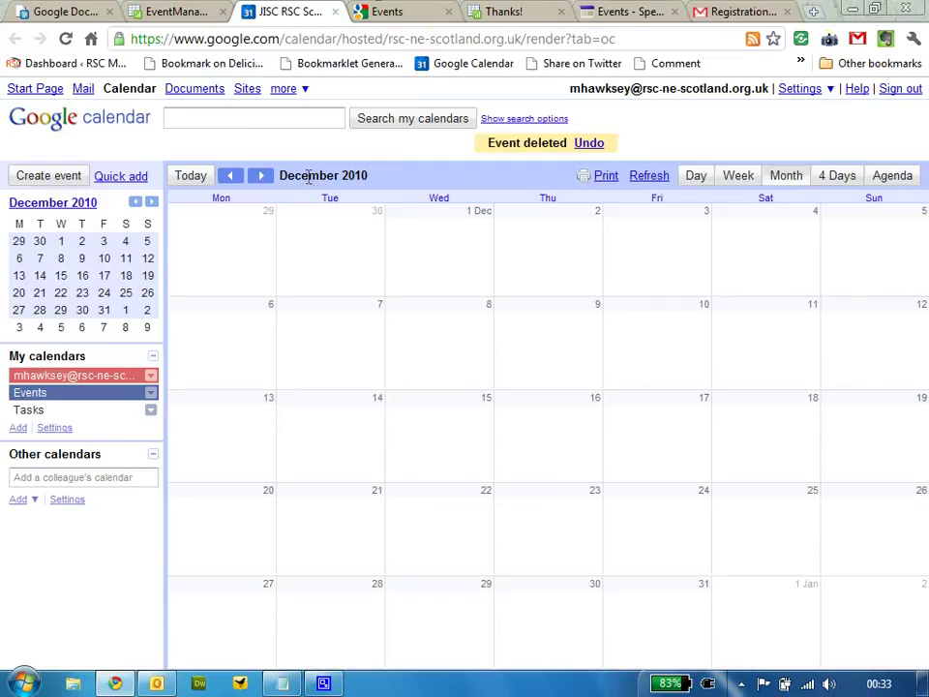
pyautogui.click(593, 146)
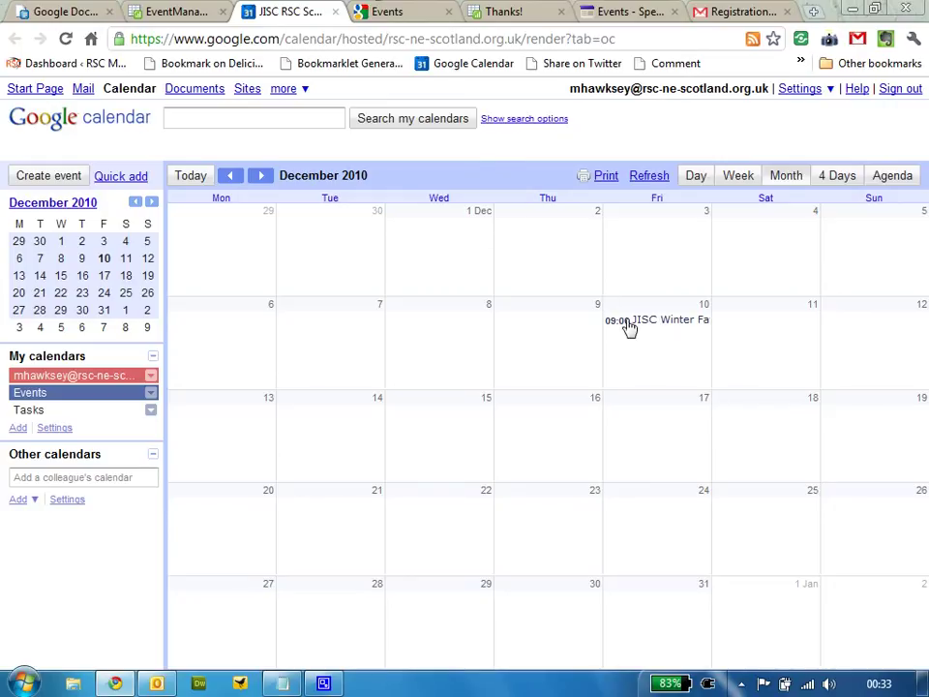
# In Google Contacts, view the new contact in the JISC RSC group, then return to EventManager
pyautogui.click(304, 90)
pyautogui.click(307, 120)
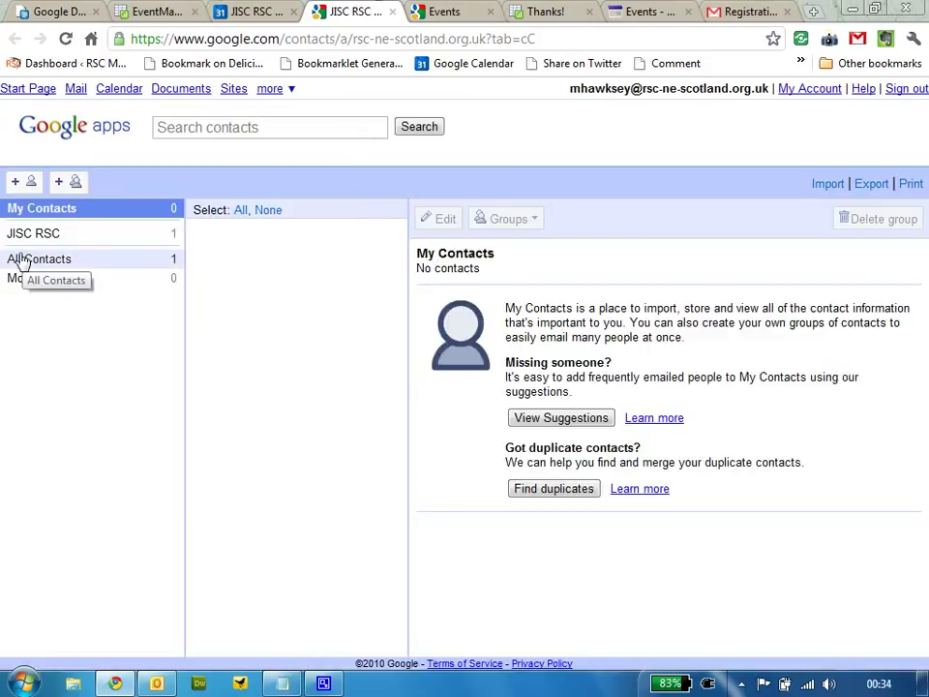
pyautogui.click(26, 239)
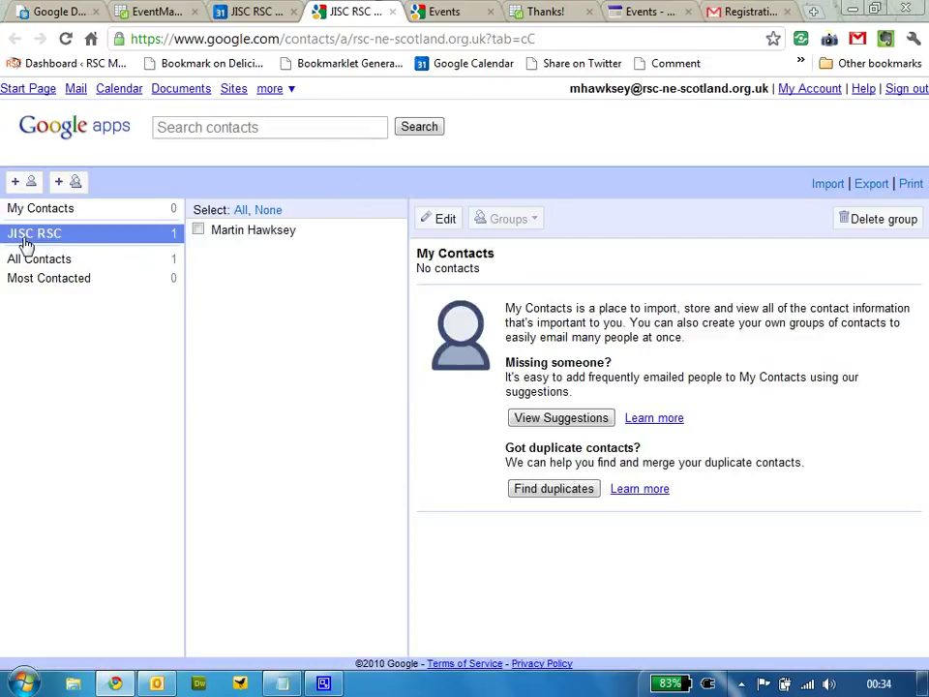
pyautogui.click(253, 231)
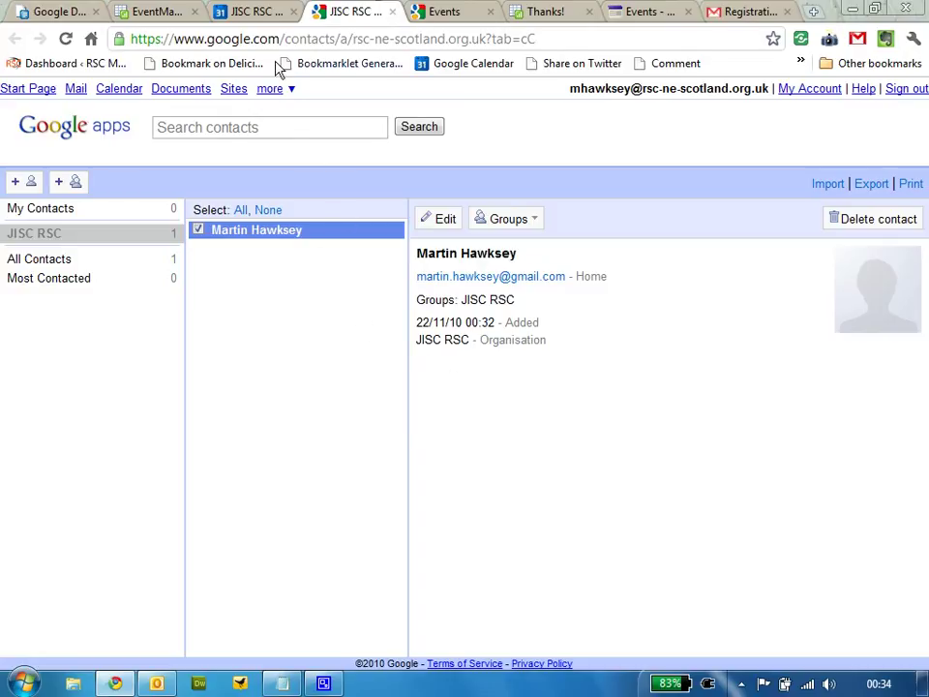
pyautogui.click(169, 10)
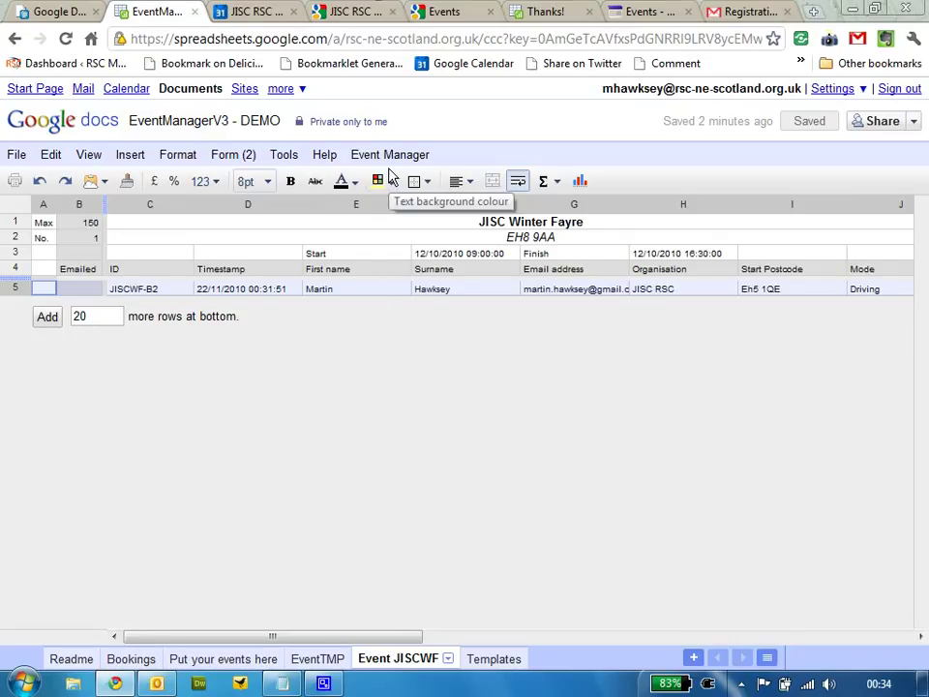
# Review the joining-instructions template, then run Email joining instructions from the Event JISCWF sheet
pyautogui.click(495, 658)
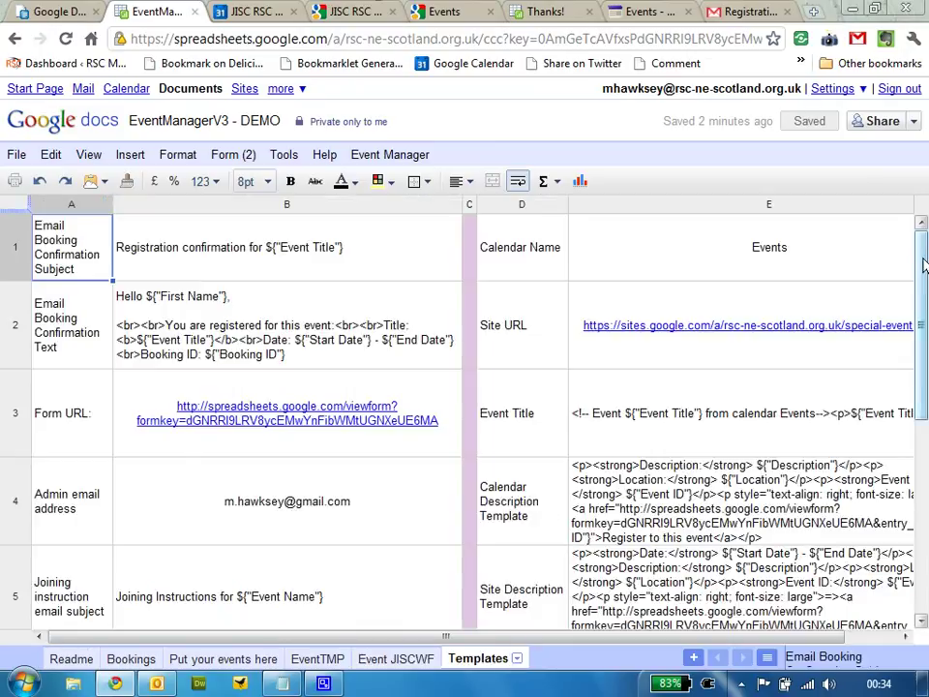
pyautogui.moveTo(922, 285); pyautogui.dragTo(920, 317)
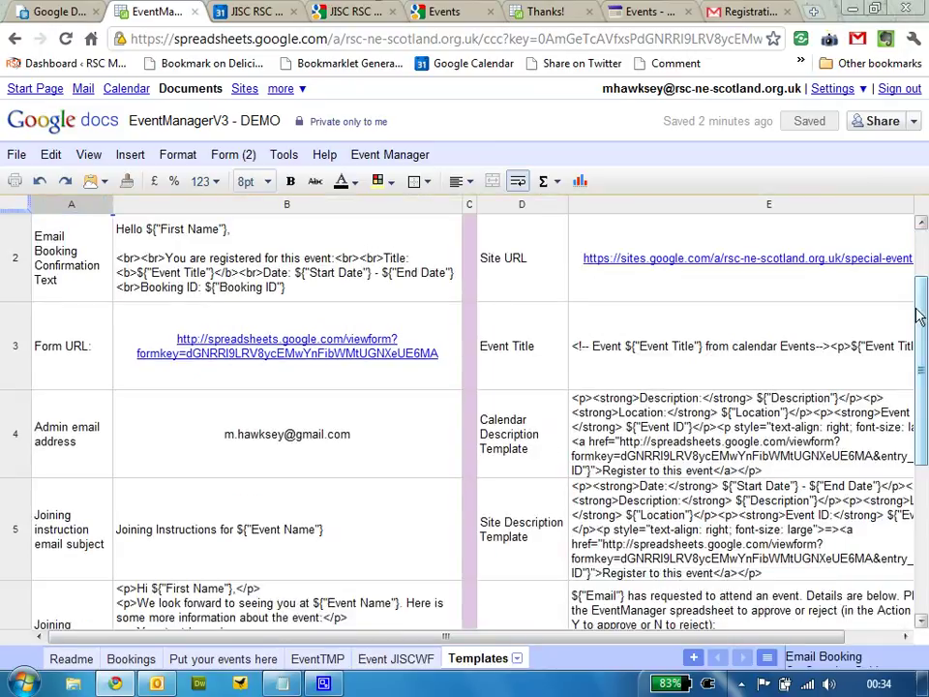
pyautogui.click(184, 605)
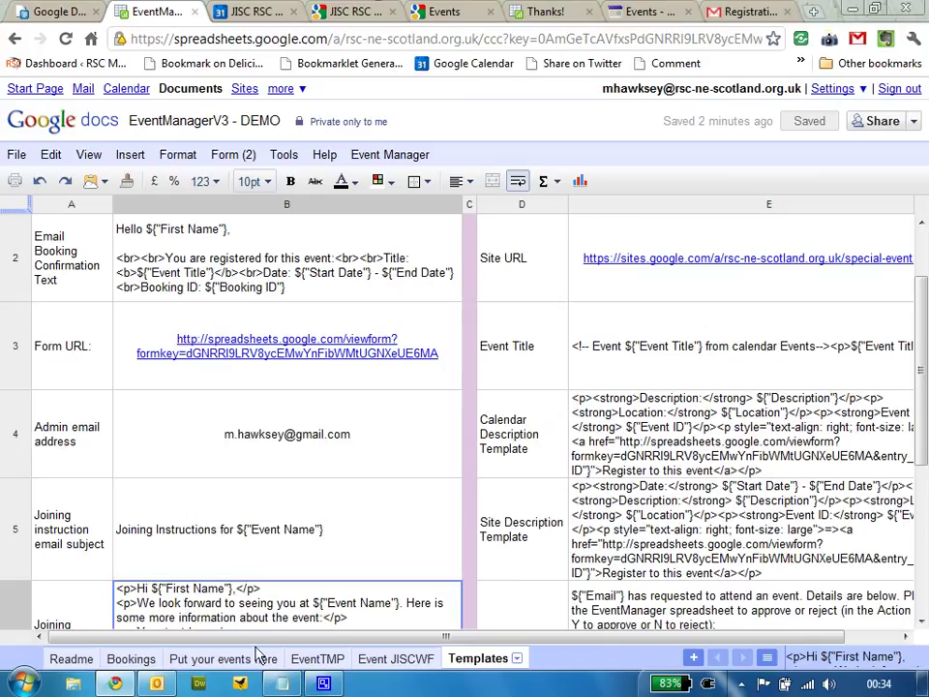
pyautogui.click(385, 662)
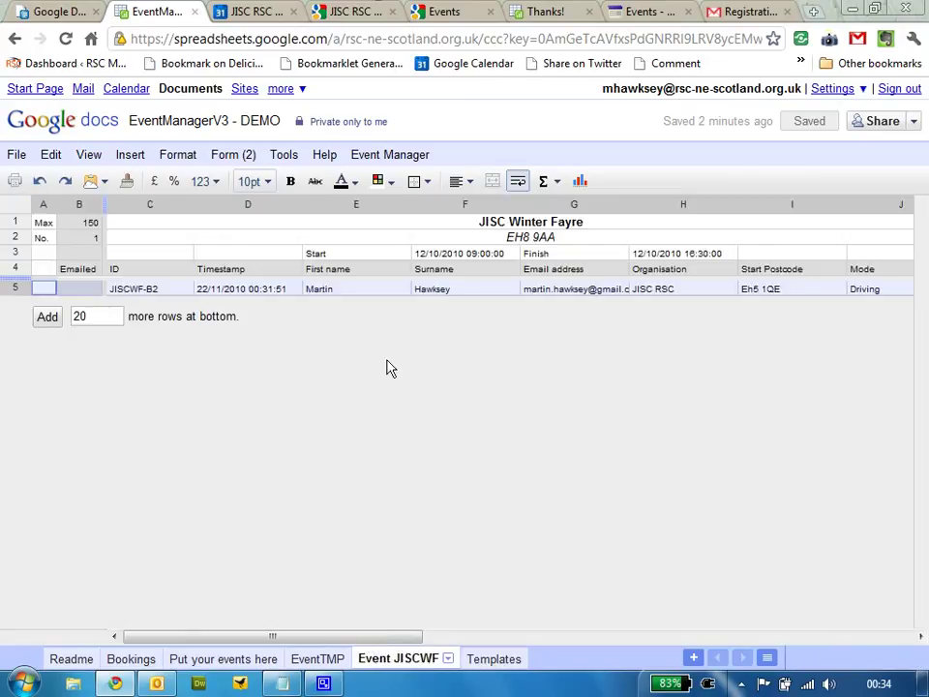
pyautogui.click(393, 158)
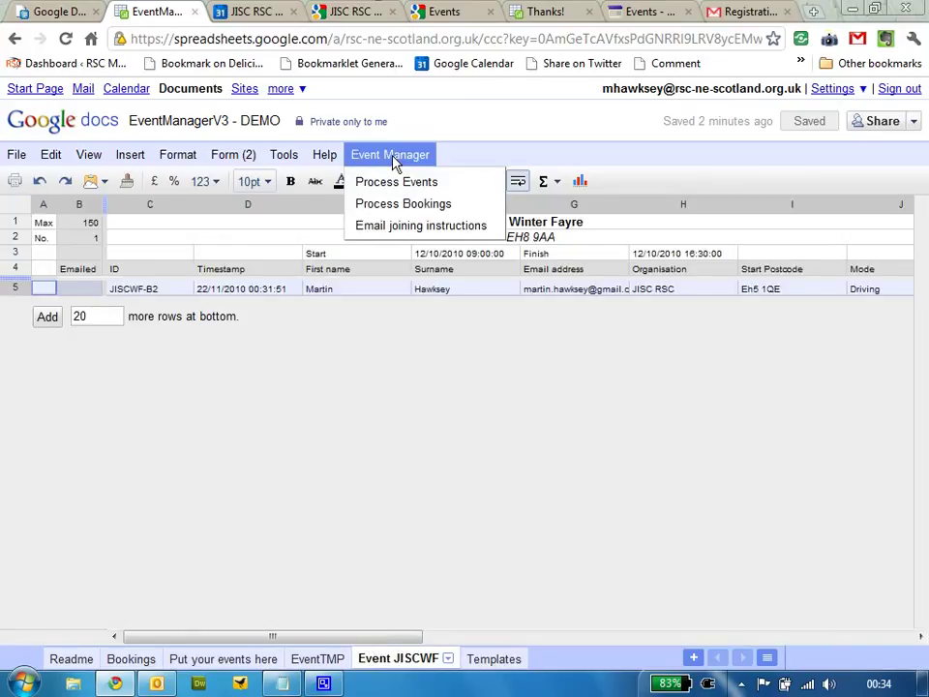
pyautogui.click(397, 225)
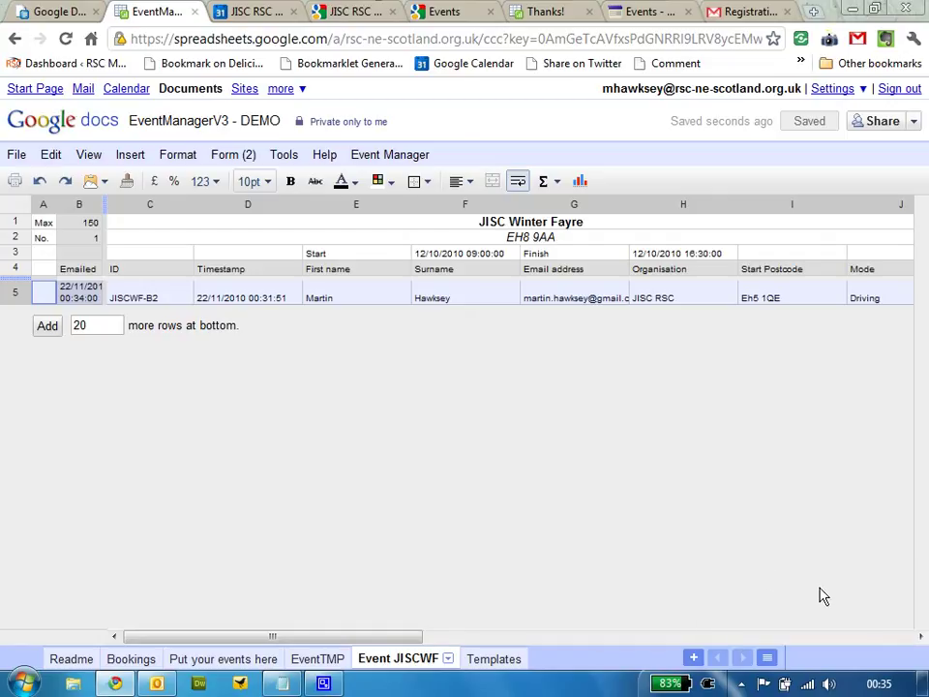
pyautogui.click(738, 12)
# Open the 'Joining Instructions for JISC Winter Fayre' email, display its images, and scroll through the directions
pyautogui.click(68, 276)
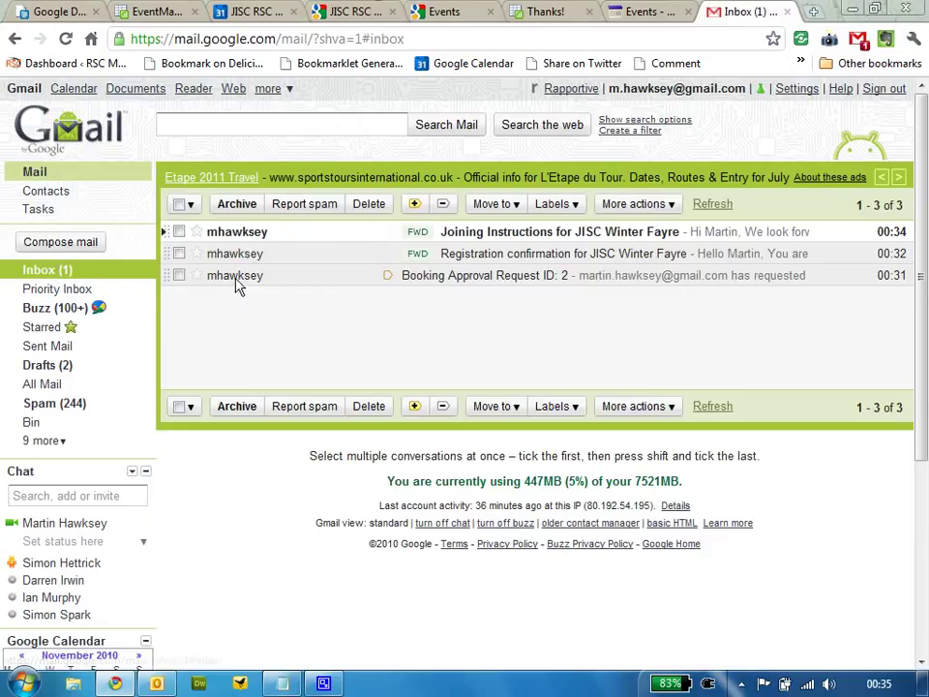
pyautogui.click(254, 234)
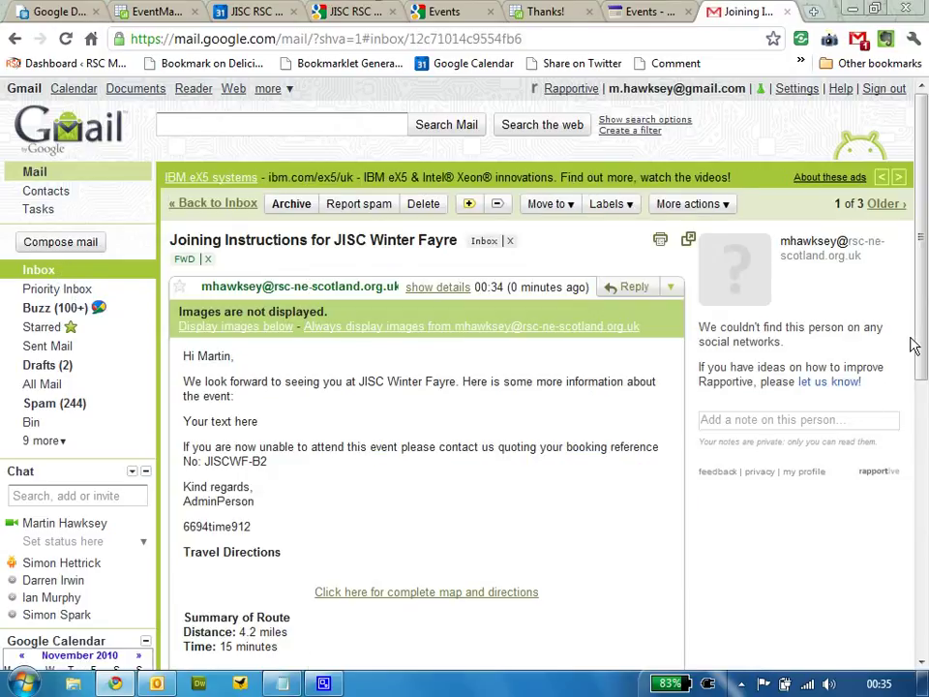
pyautogui.scroll(-3, 915, 345)
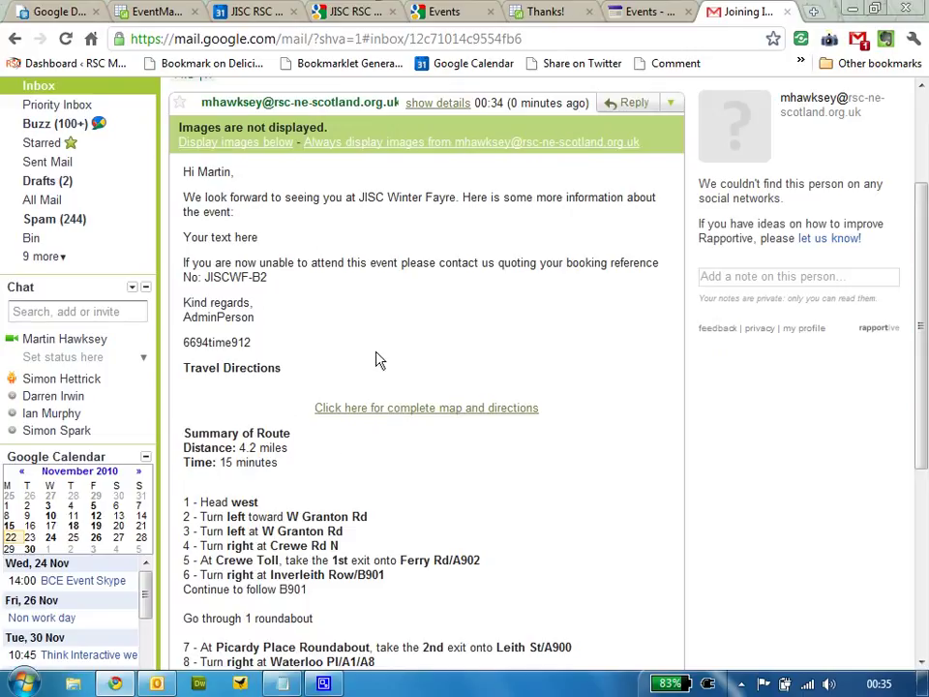
pyautogui.click(247, 143)
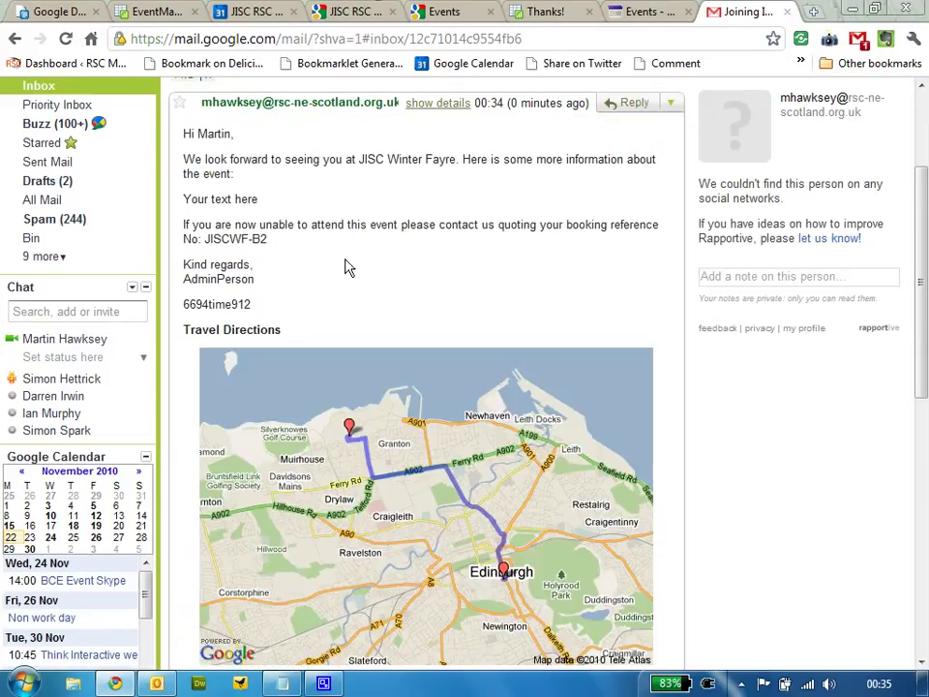
pyautogui.scroll(-4, 913, 374)
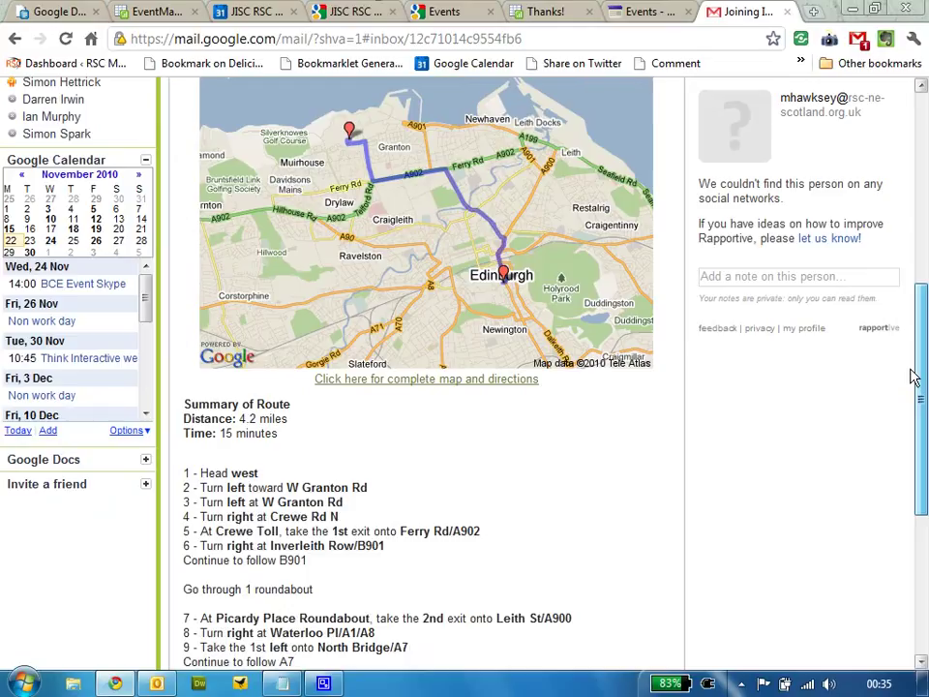
pyautogui.scroll(-2, 915, 437)
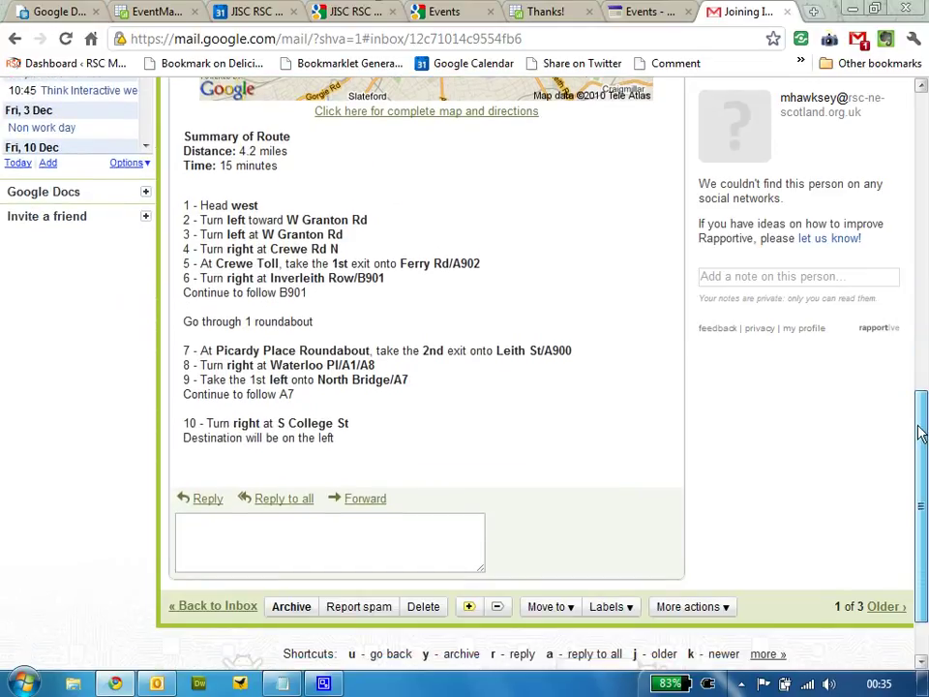
pyautogui.moveTo(916, 432); pyautogui.dragTo(924, 195)
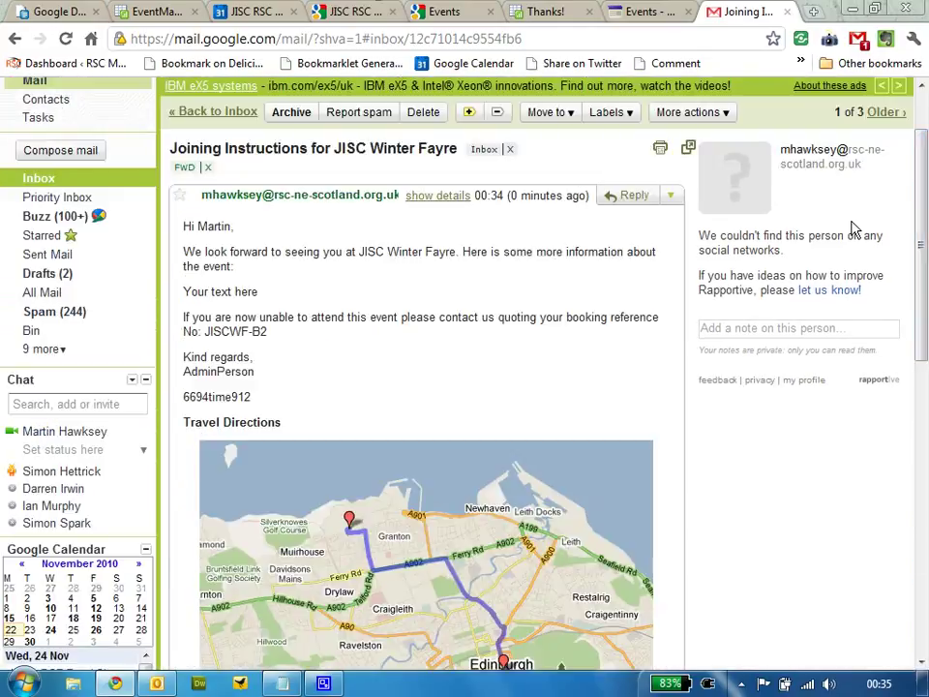